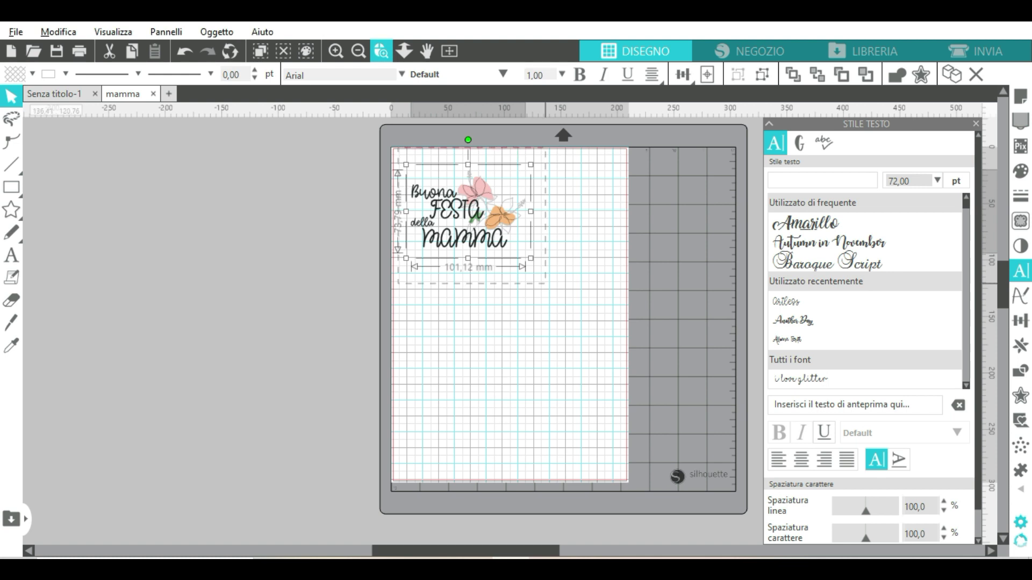
Move the finished "Buona FESTA della mamma" flower design off the page into the empty area left of the mat.
drag(393, 158, 556, 304)
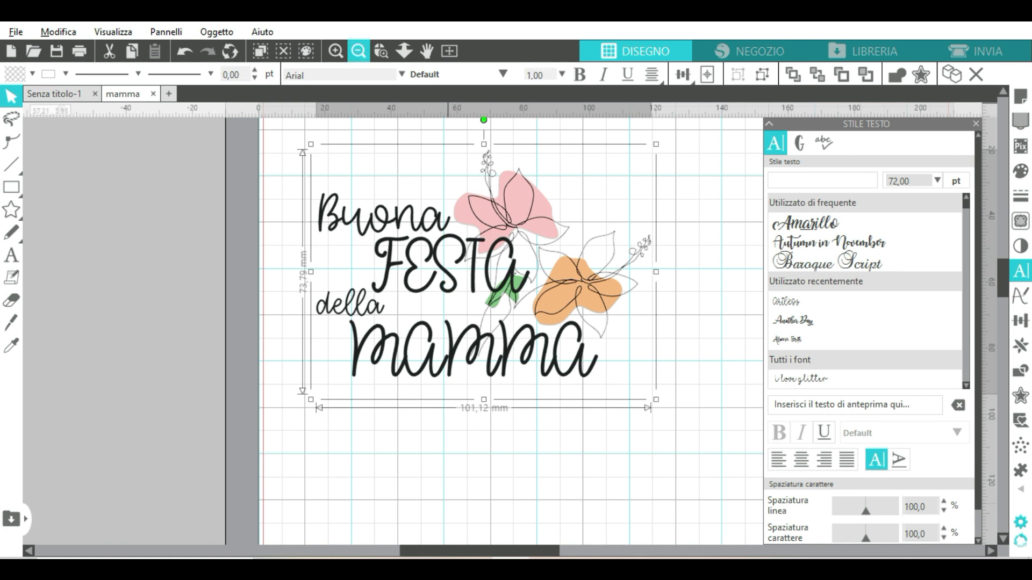
click(358, 51)
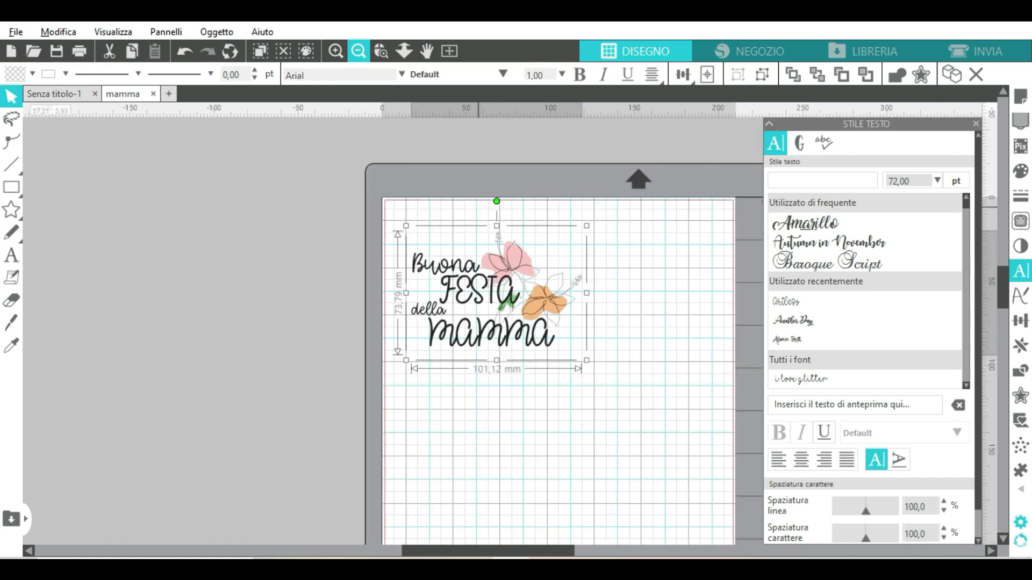
click(358, 51)
drag(536, 339, 234, 296)
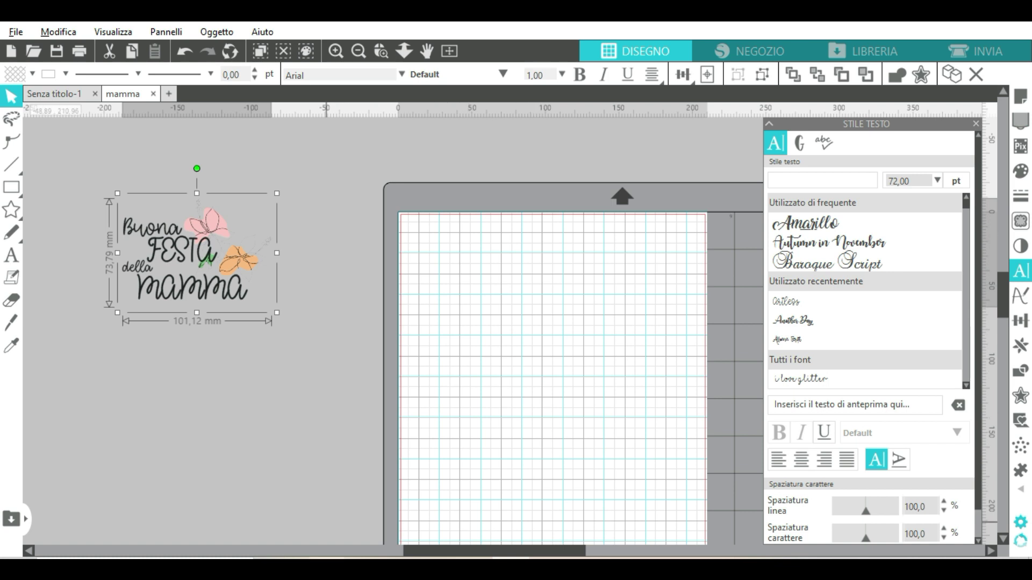
Switch to Chrome and browse the image results for "fiori stilizzati png" for flower artwork.
mouse_move(329, 570)
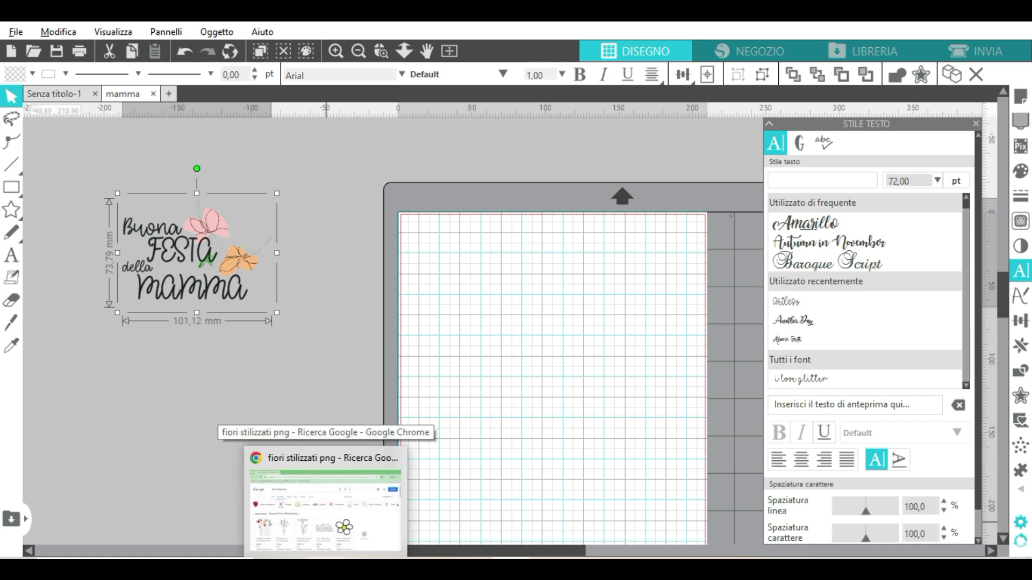
click(341, 525)
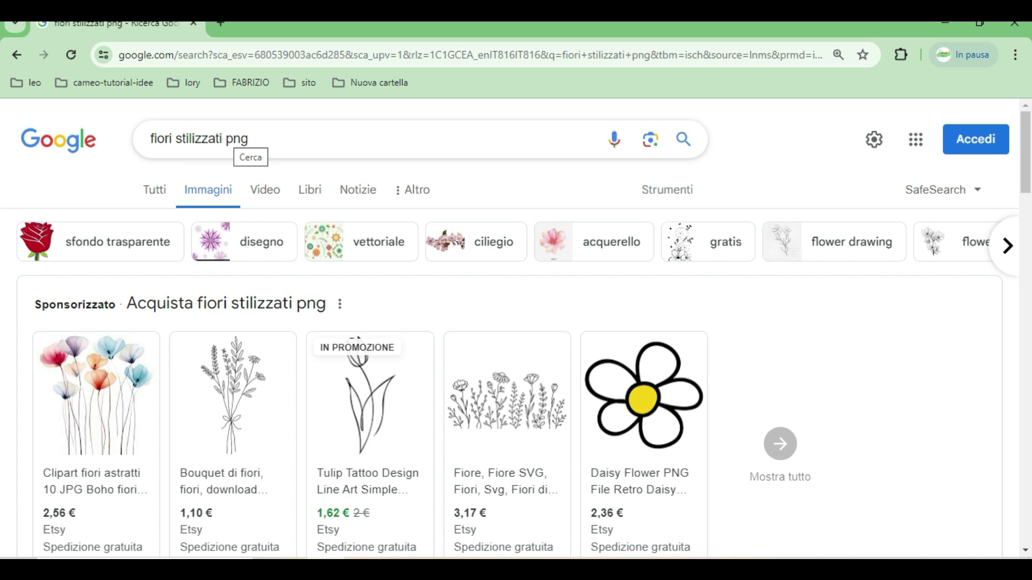
scroll(377, 376, down, 5)
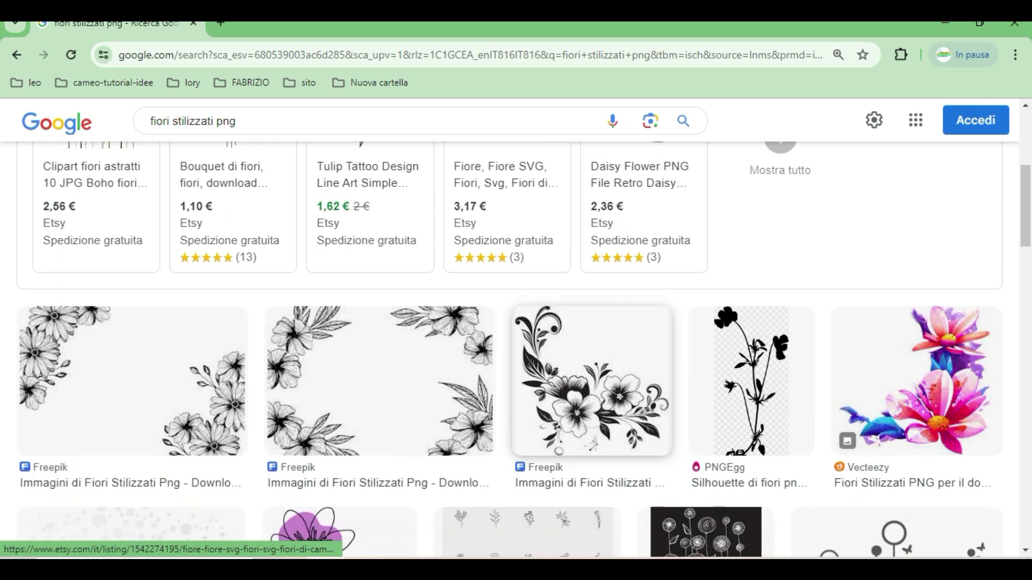
scroll(376, 350, down, 6)
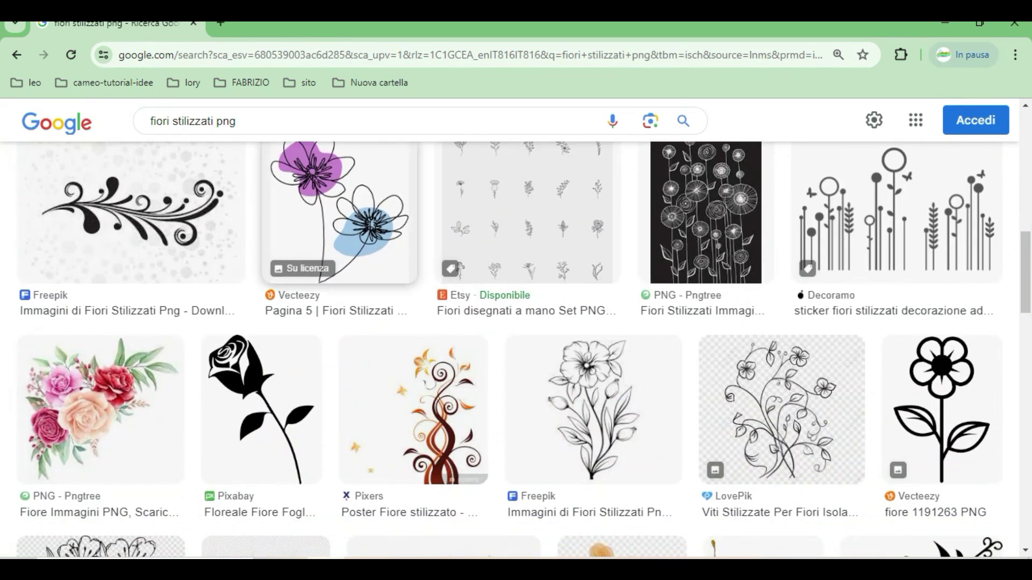
scroll(524, 271, down, 10)
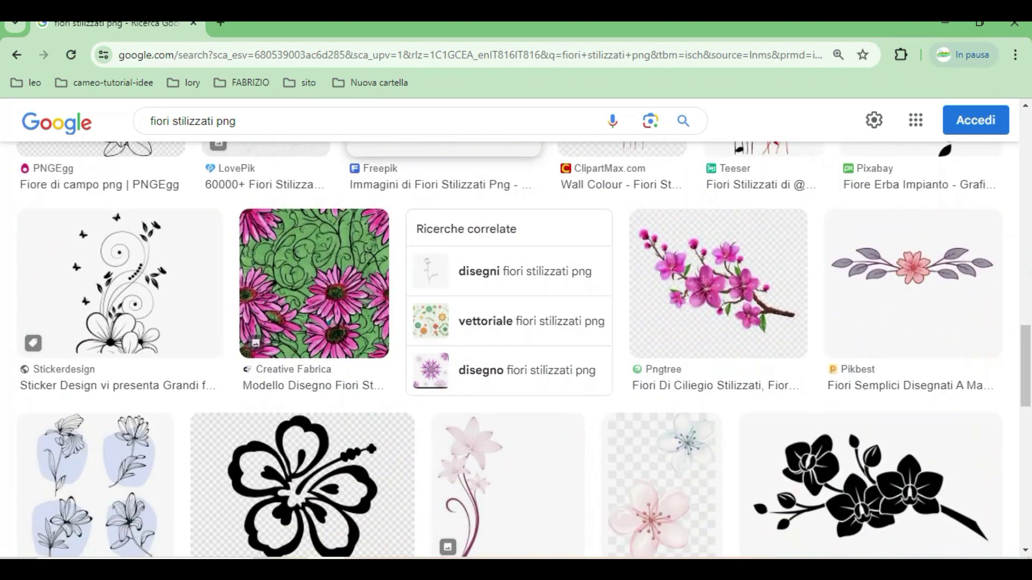
scroll(524, 271, down, 3)
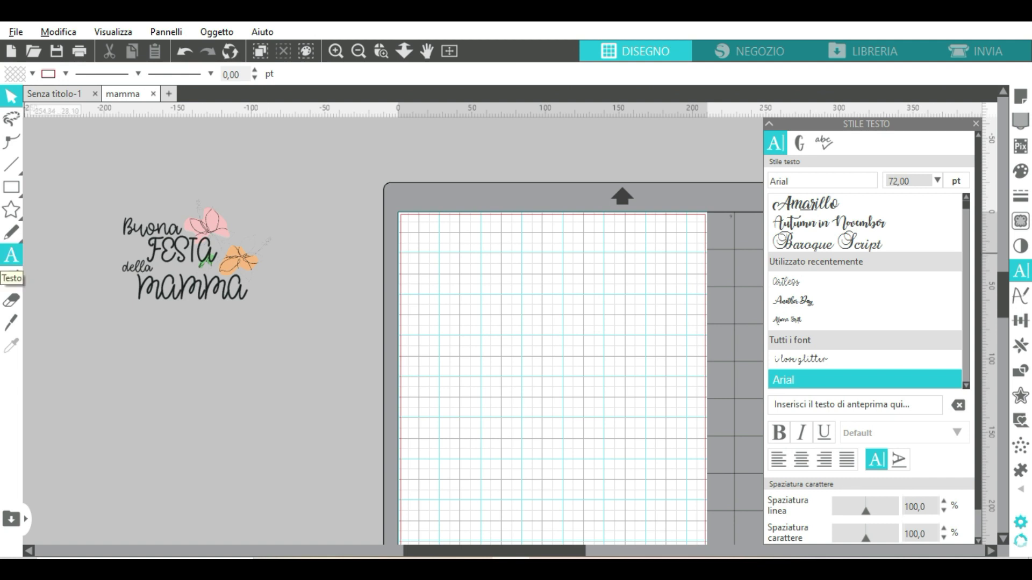
Switch back to Silhouette Studio and add "Buona" and "FESTA" to the page as two separate texts, with "FESTA" below "Buona".
click(11, 255)
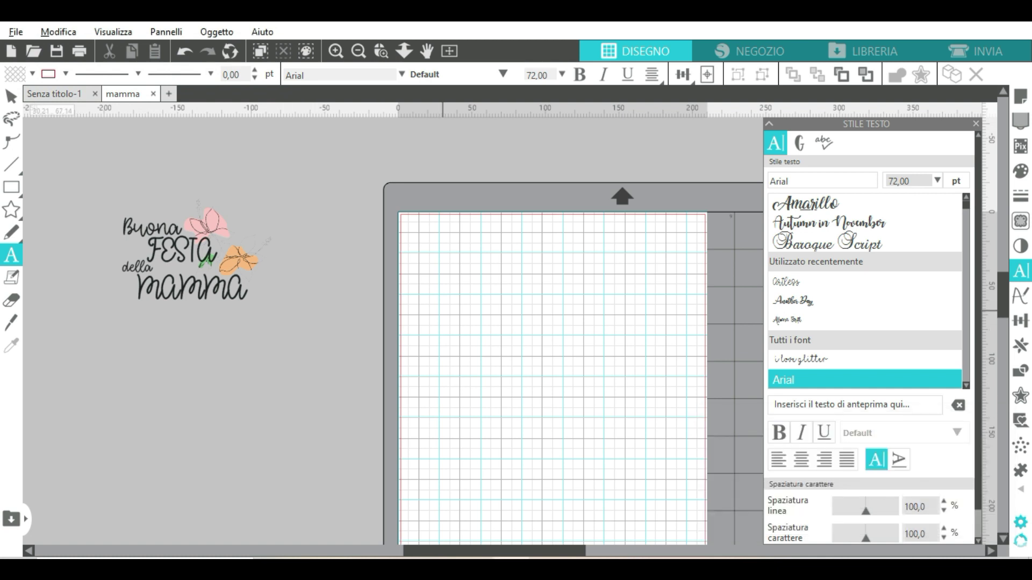
click(441, 310)
text(B)
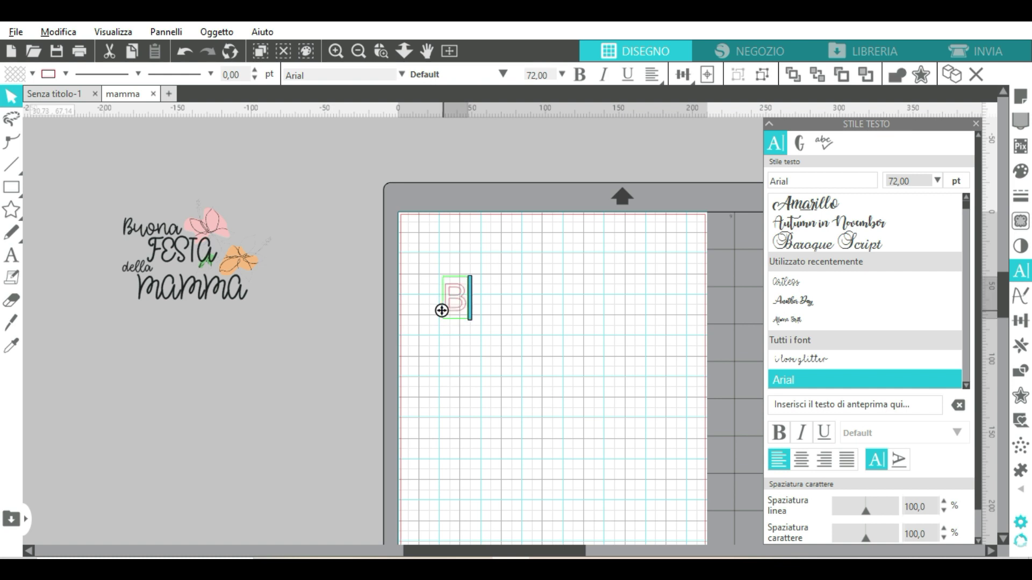
text(uona)
key(Escape)
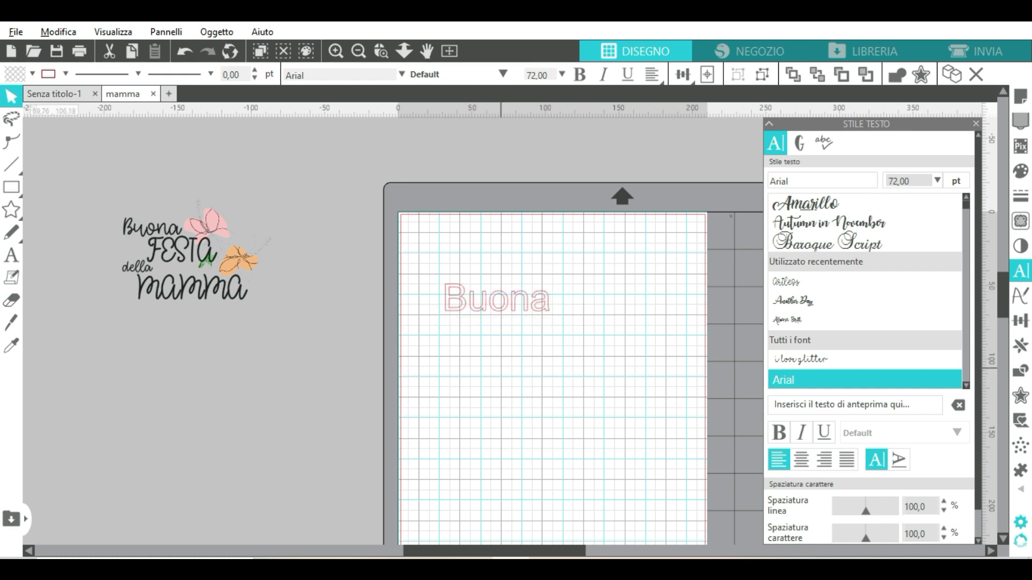
key(t)
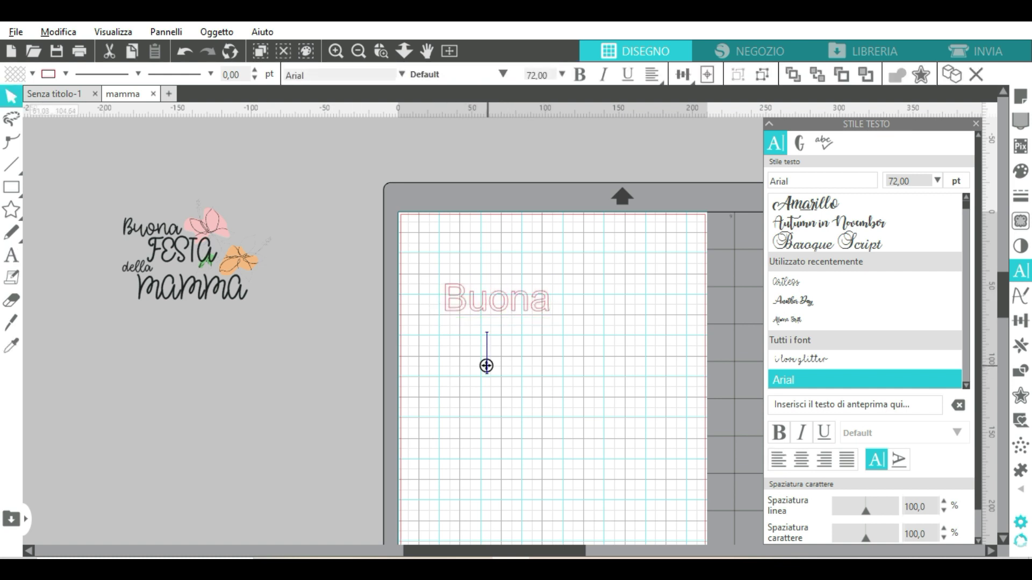
click(486, 365)
text(FESTA)
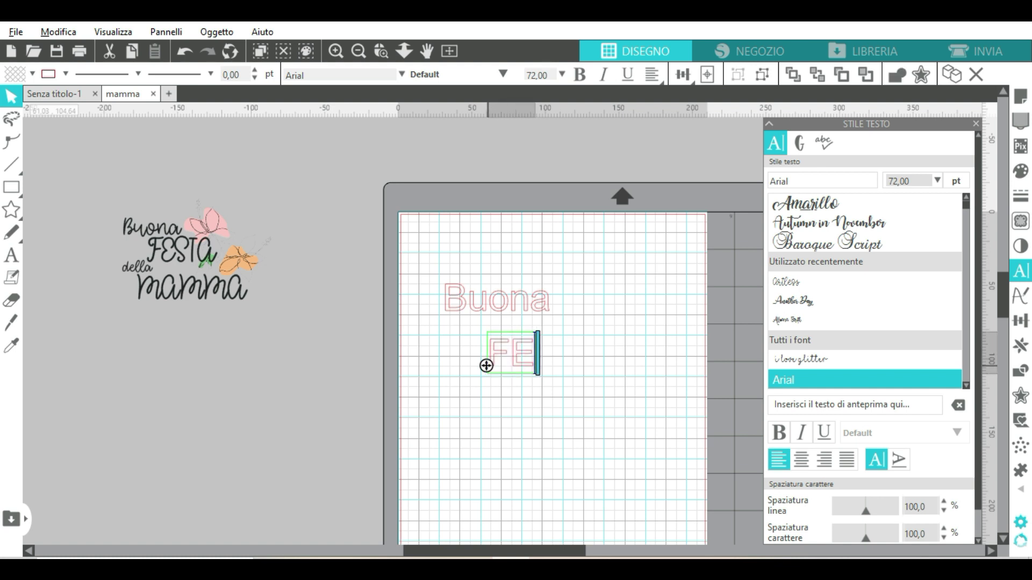
key(Escape)
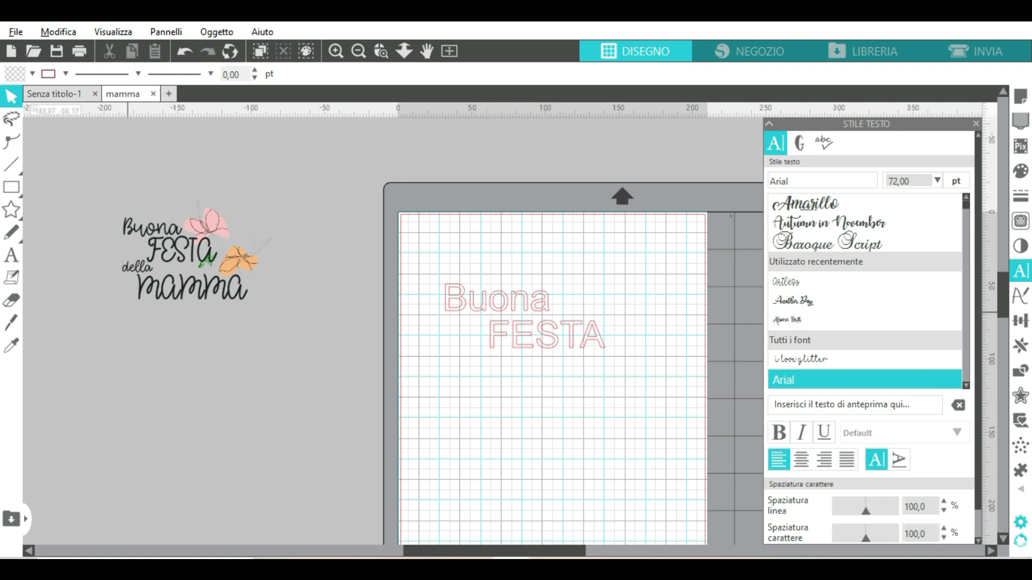
Add "della" and "MAMMA" as two more separate texts, one under the other below "FESTA".
key(t)
click(490, 387)
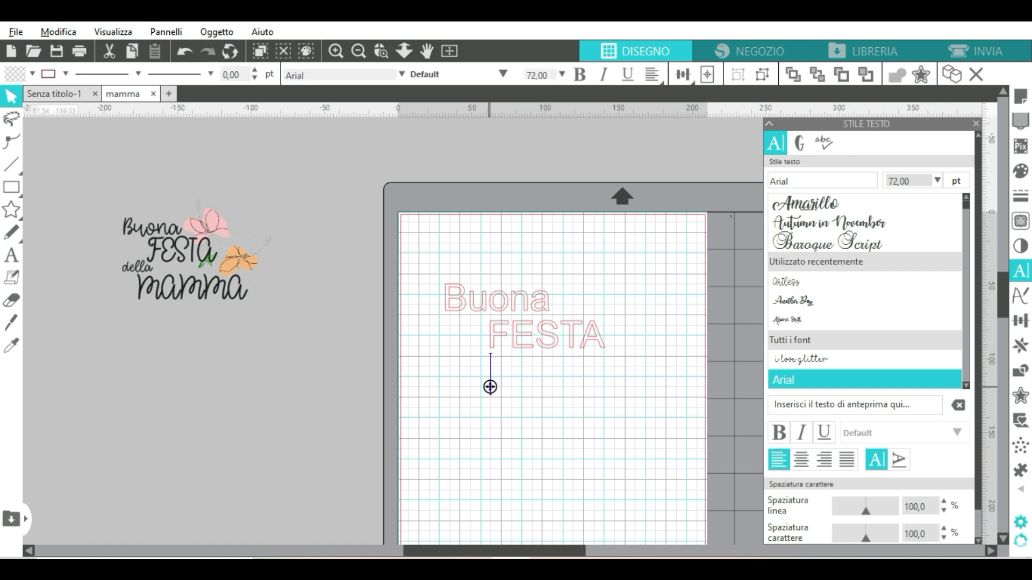
text(della)
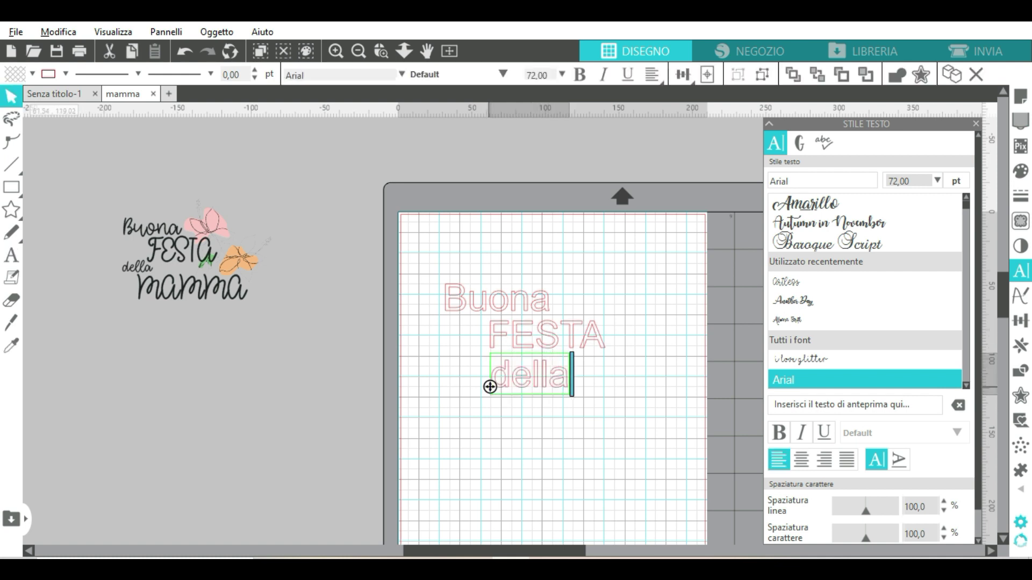
key(Escape)
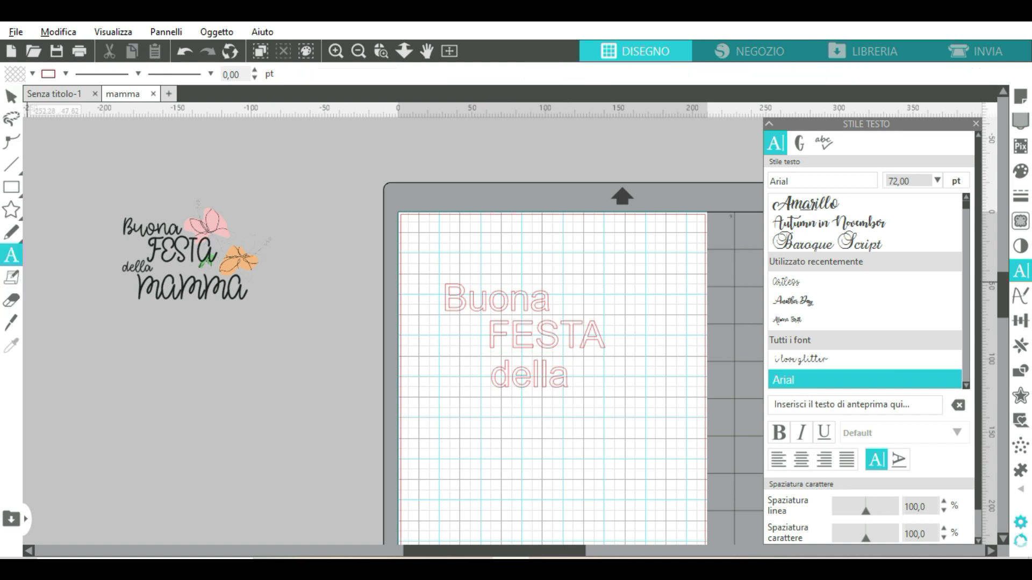
click(524, 427)
text(M)
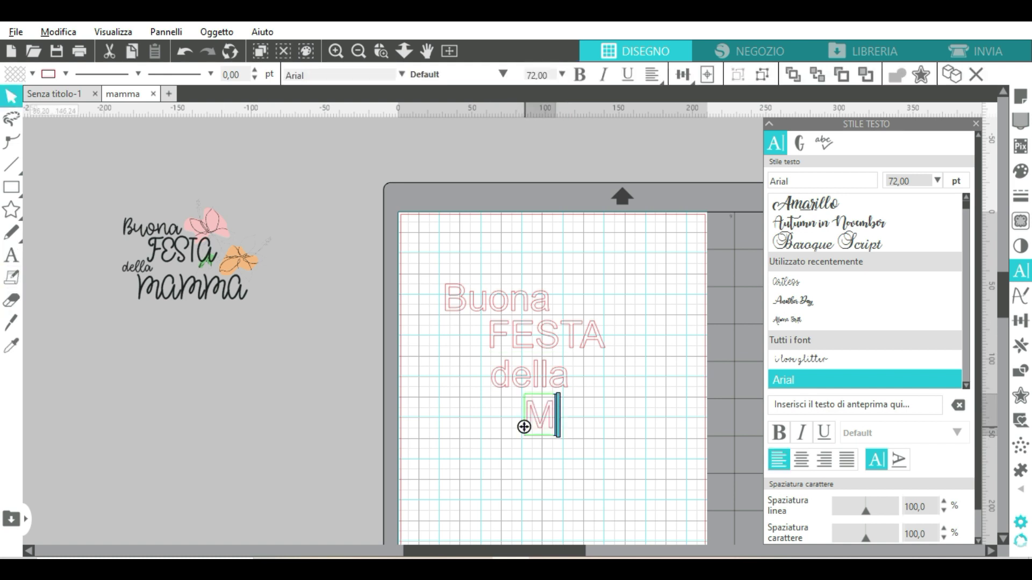
text(AMMA)
key(Escape)
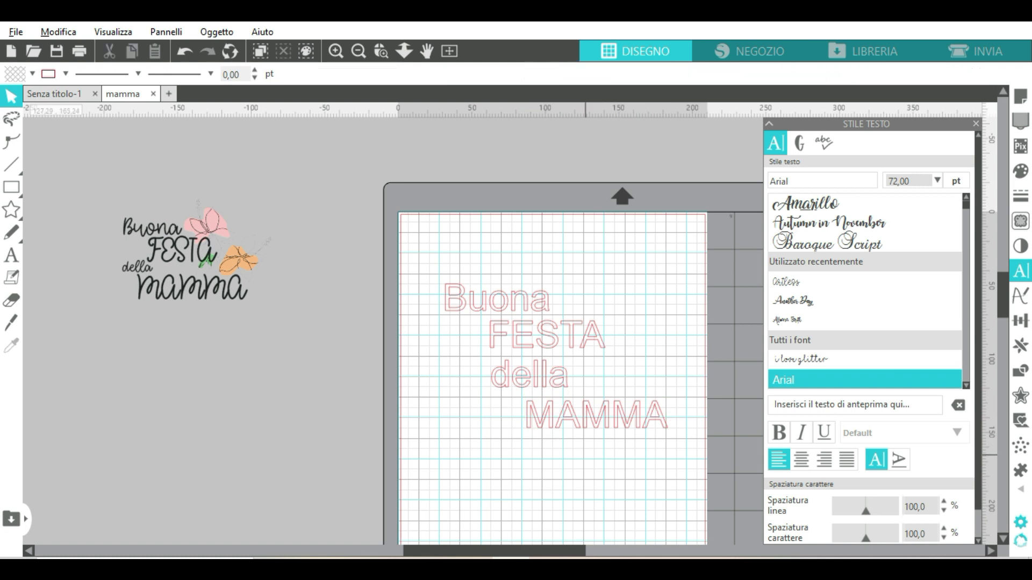
Change the font of all four words on the page to Artless.
drag(494, 260, 609, 441)
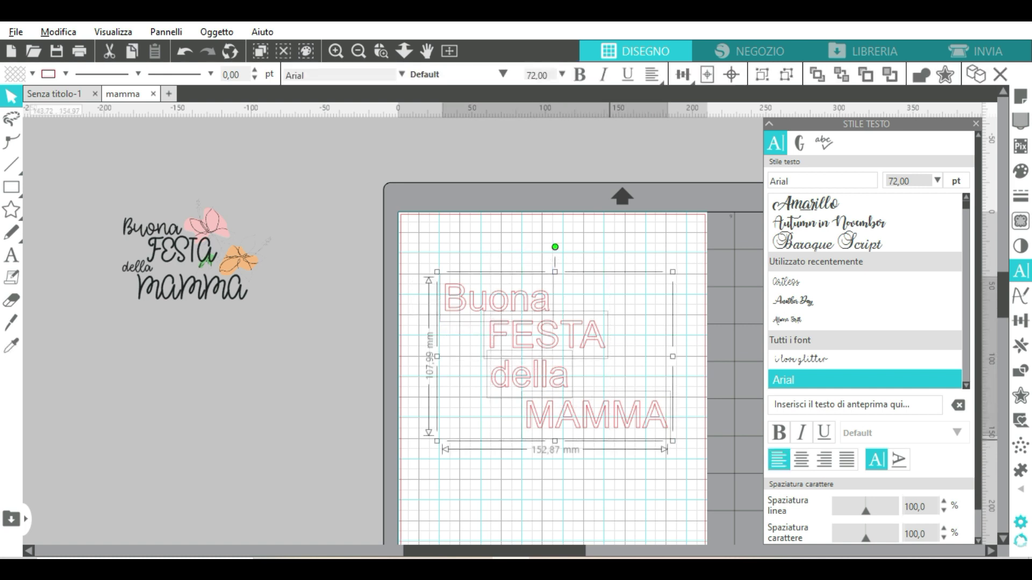
click(1020, 271)
click(1020, 271)
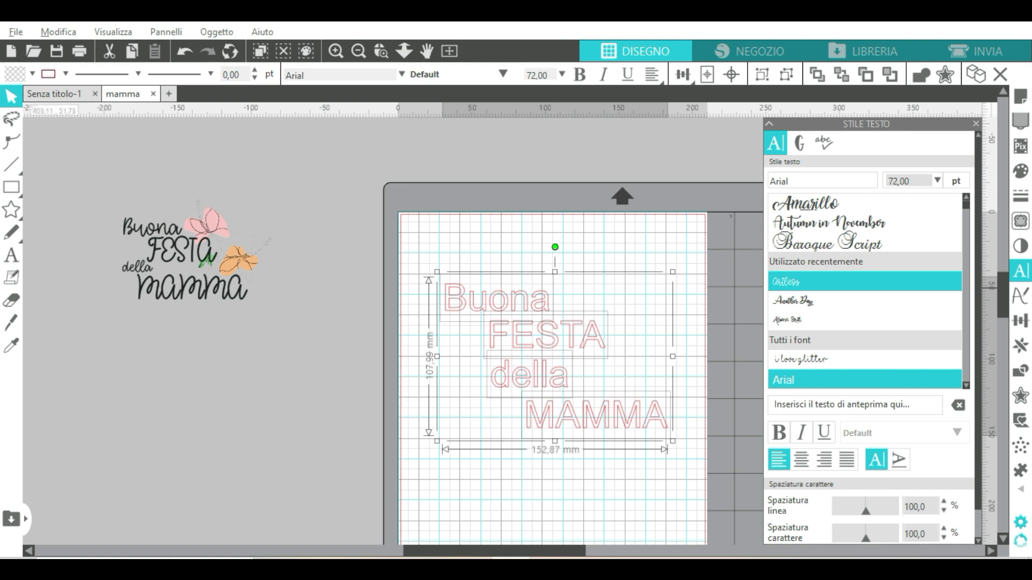
click(864, 281)
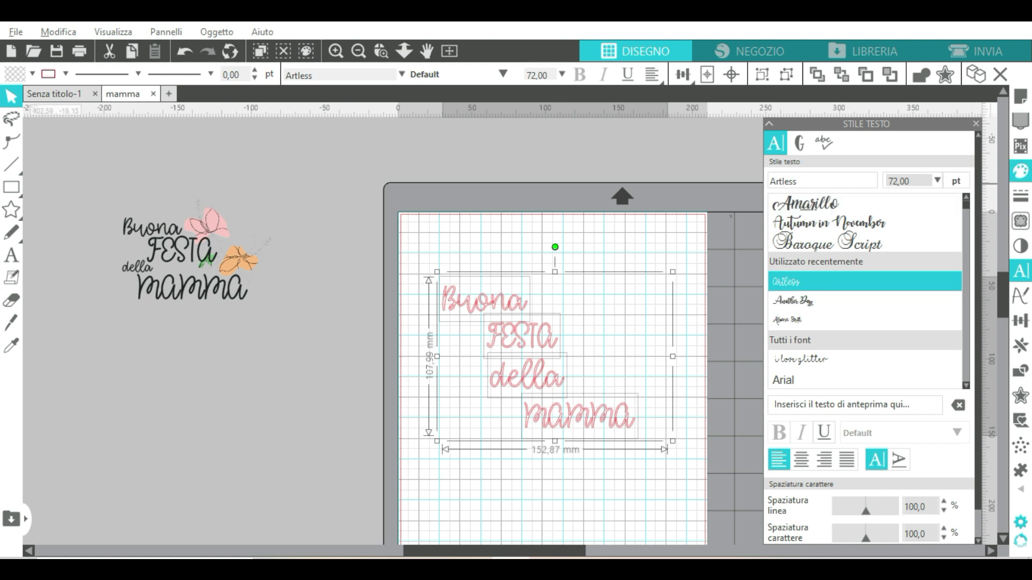
Give all four words a near-black fill and a matching line colour, hex 1B1E1E.
click(1020, 171)
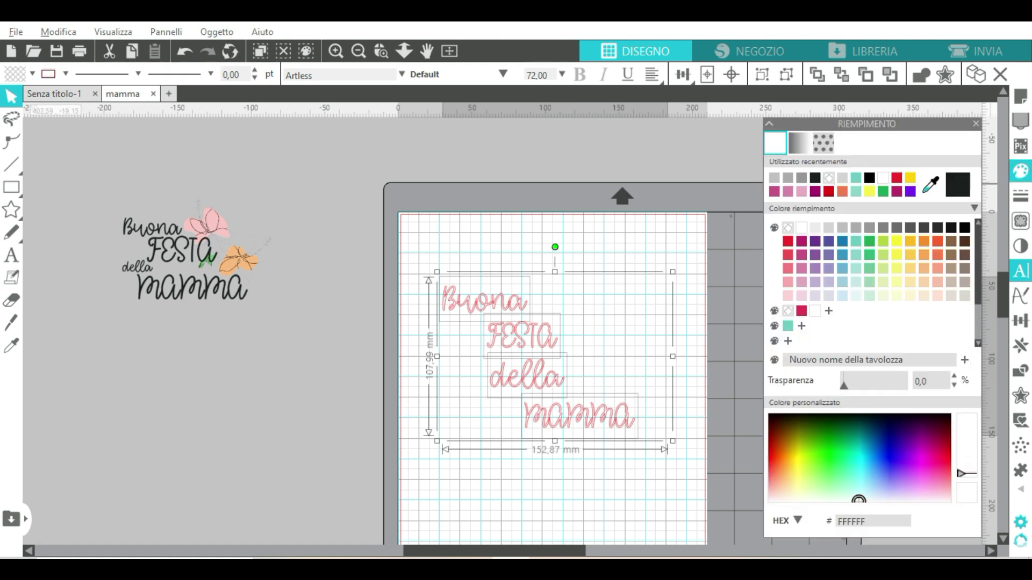
click(958, 184)
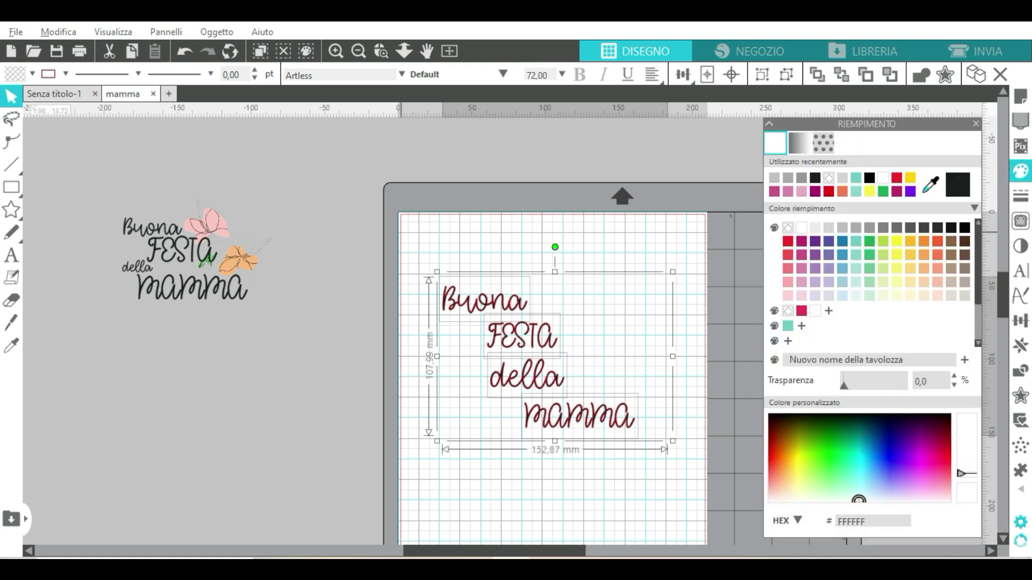
click(1020, 197)
click(1021, 195)
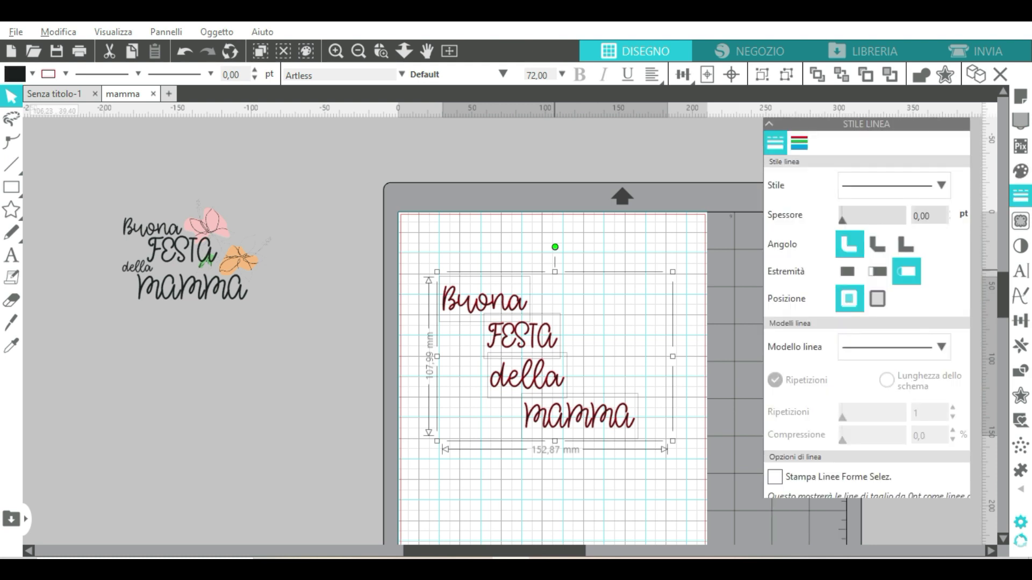
click(335, 51)
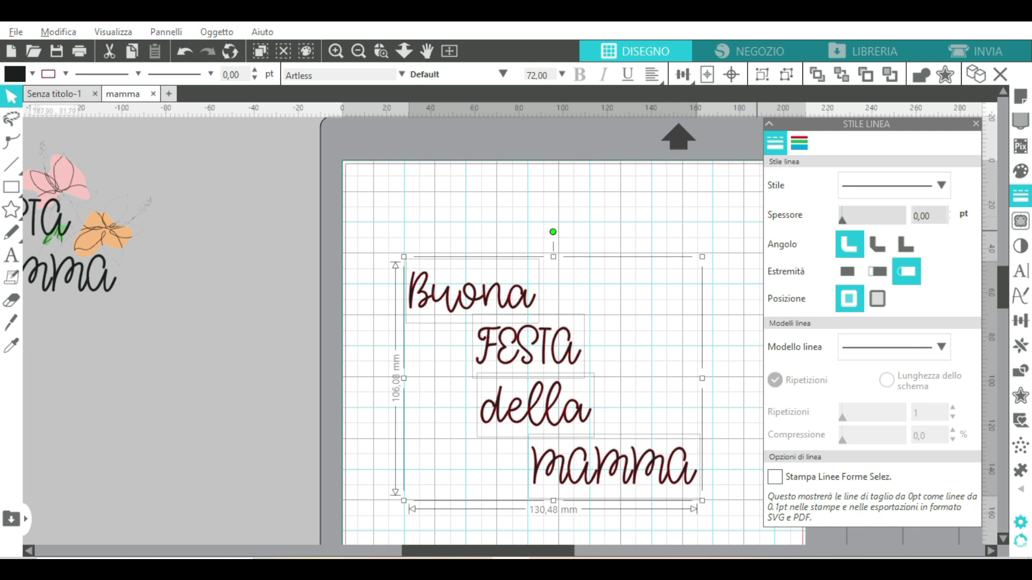
click(799, 144)
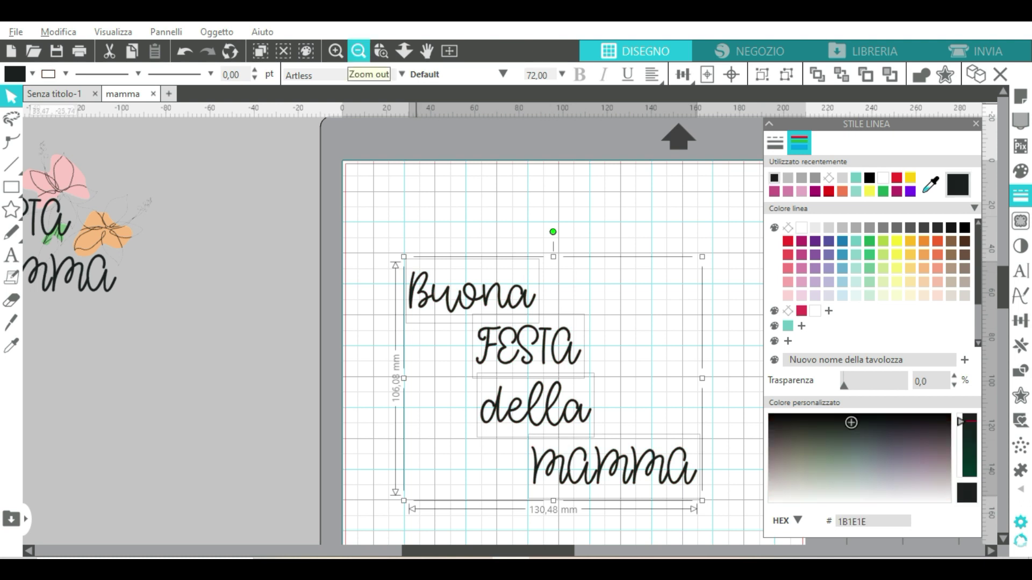
Move the word "Buona" on its own towards the page's upper-left corner and scale it down slightly.
click(359, 51)
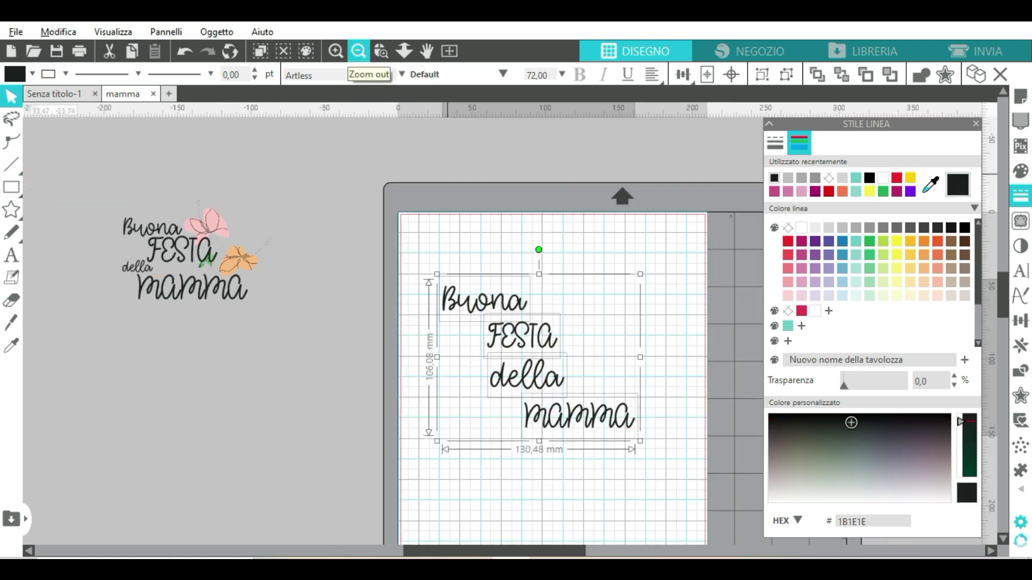
click(493, 242)
drag(502, 307, 493, 268)
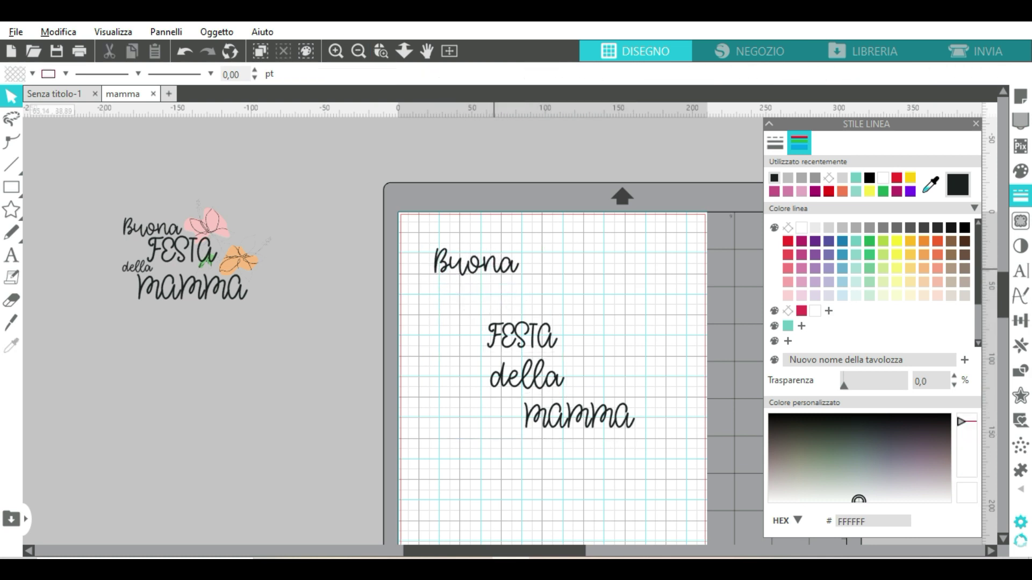
click(516, 273)
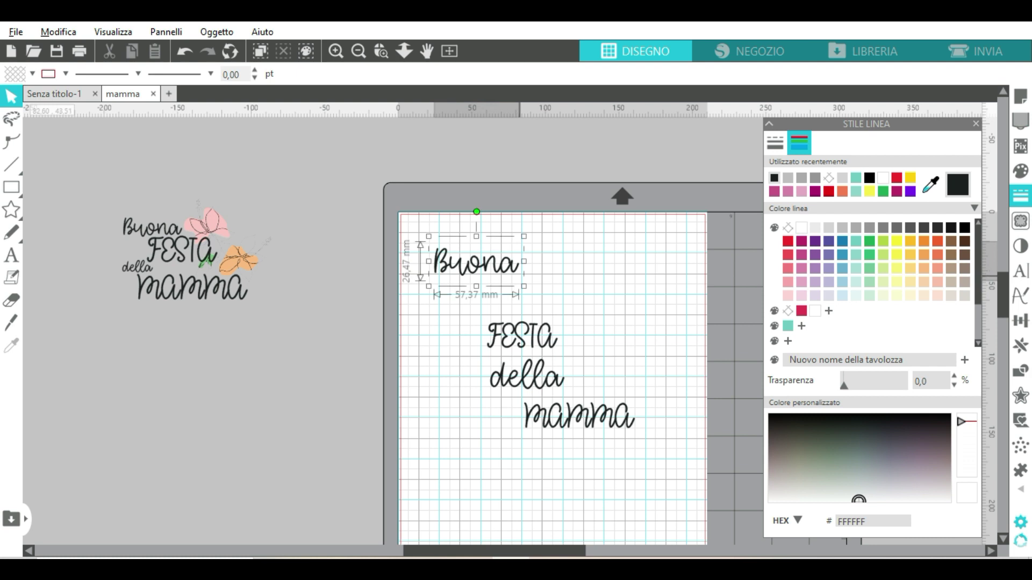
drag(524, 287, 507, 274)
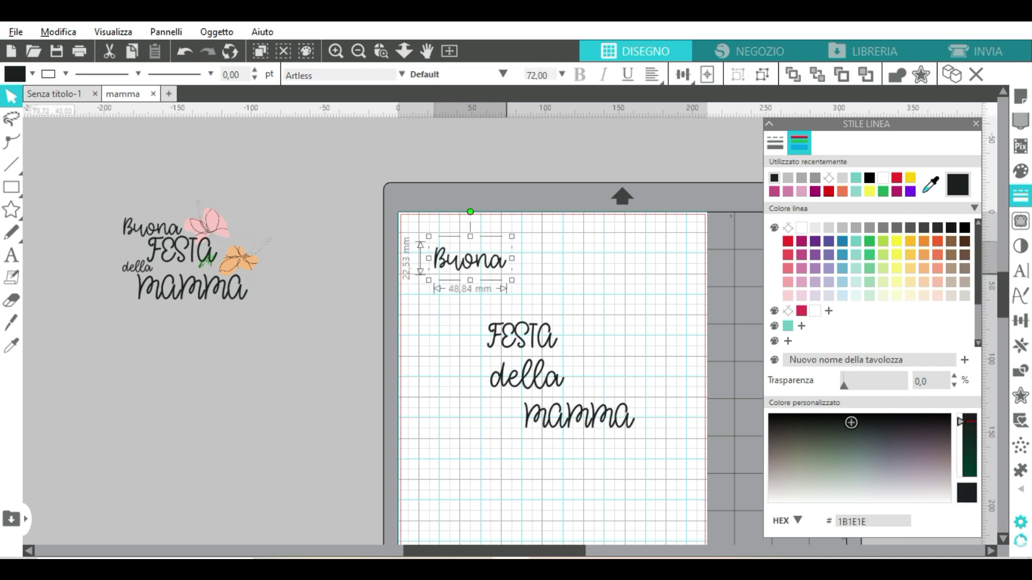
Place "FESTA" just below and right of "Buona", and shrink "della" to about 24 mm wide, placing it below "Buona" beside "FESTA".
drag(522, 336, 510, 284)
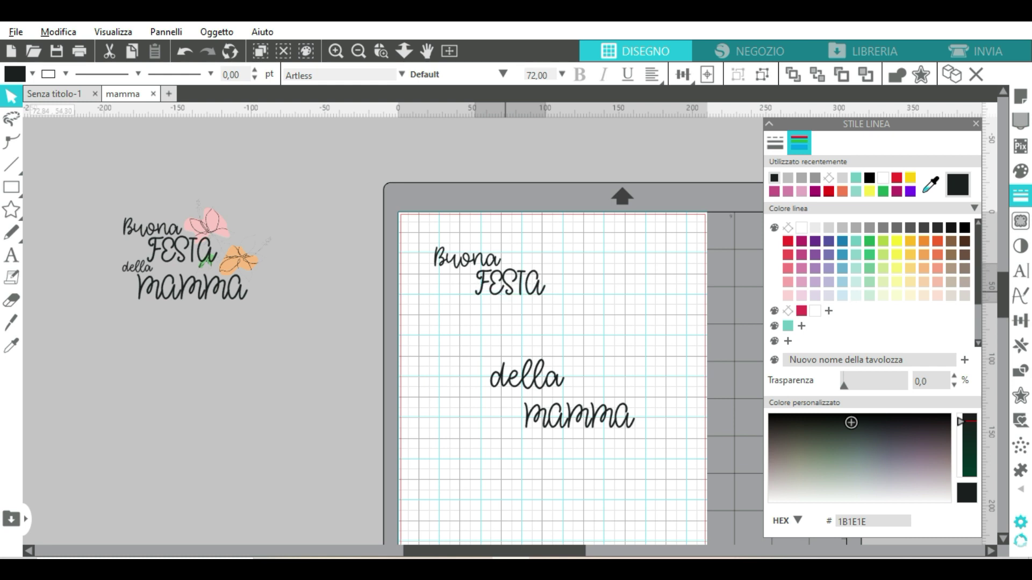
click(516, 378)
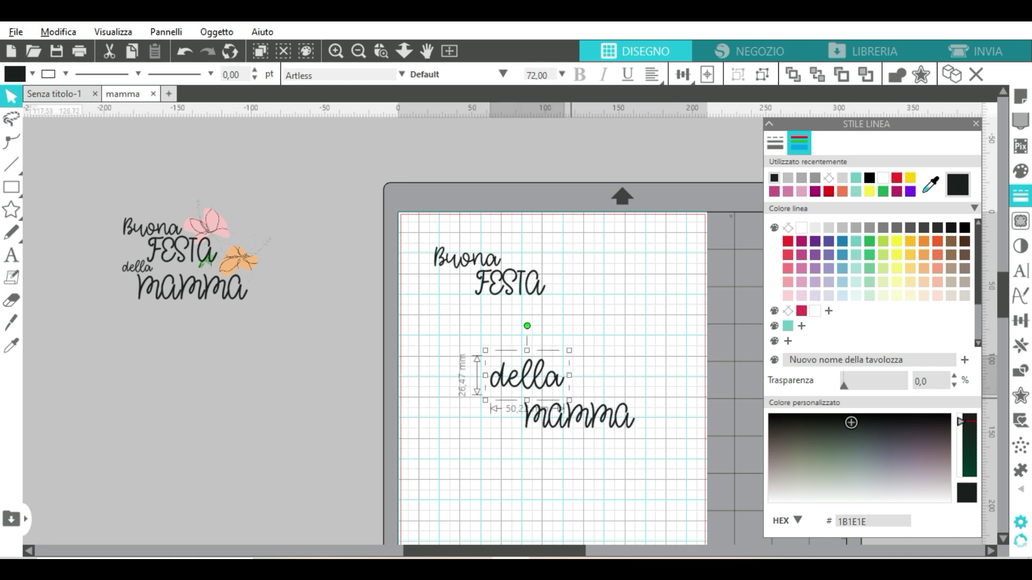
drag(569, 400, 456, 294)
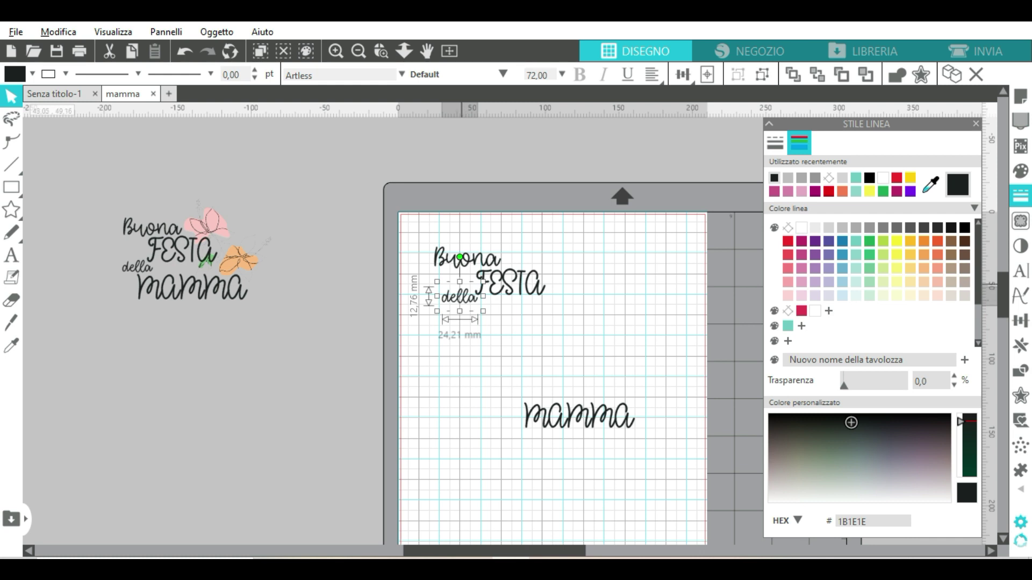
Shift "Buona" slightly in line above "della", scale it down a little, and place "mamma" just below "FESTA" and "della".
click(454, 255)
drag(428, 236, 437, 240)
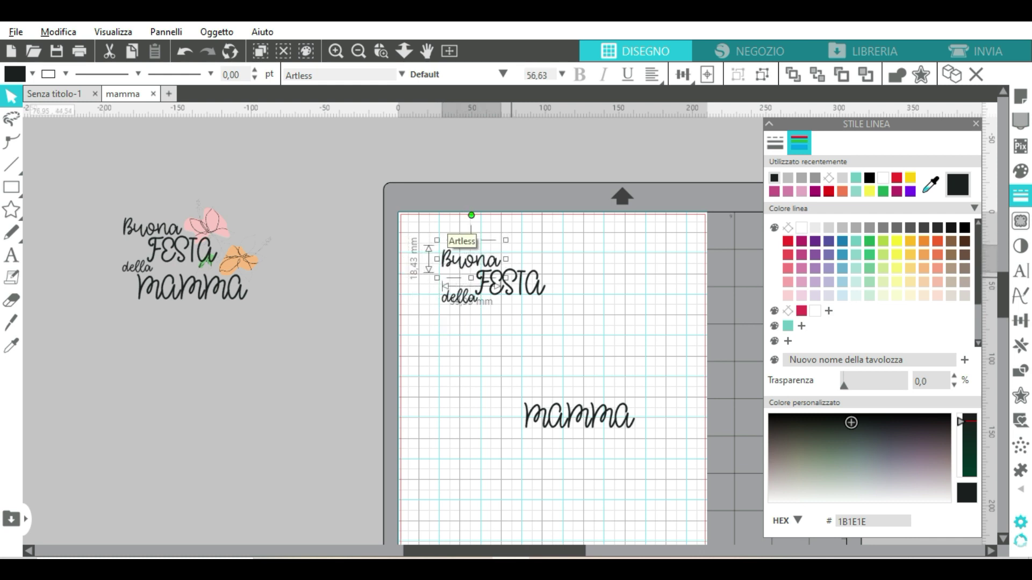
drag(506, 278, 487, 264)
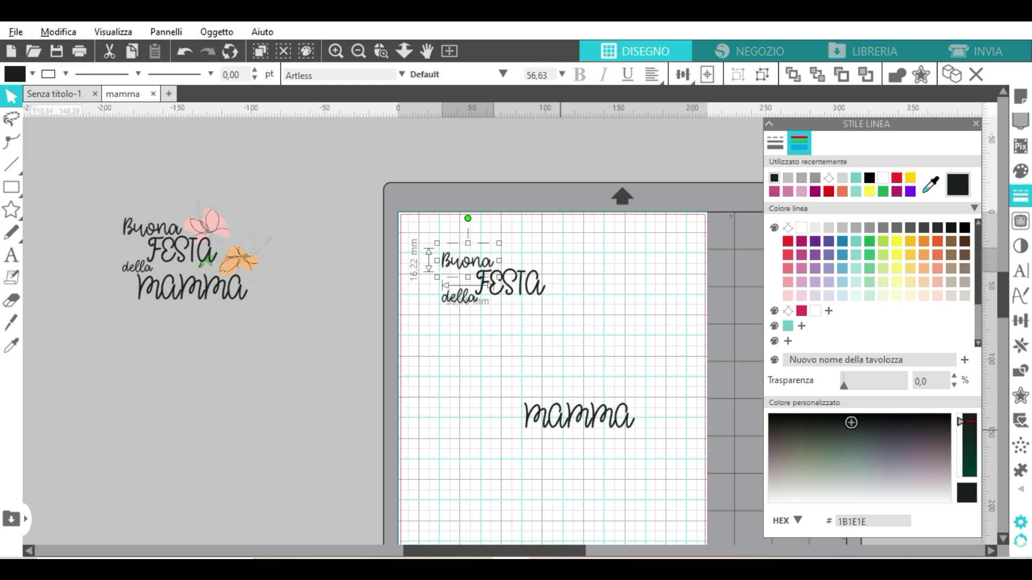
click(583, 426)
drag(582, 425, 507, 327)
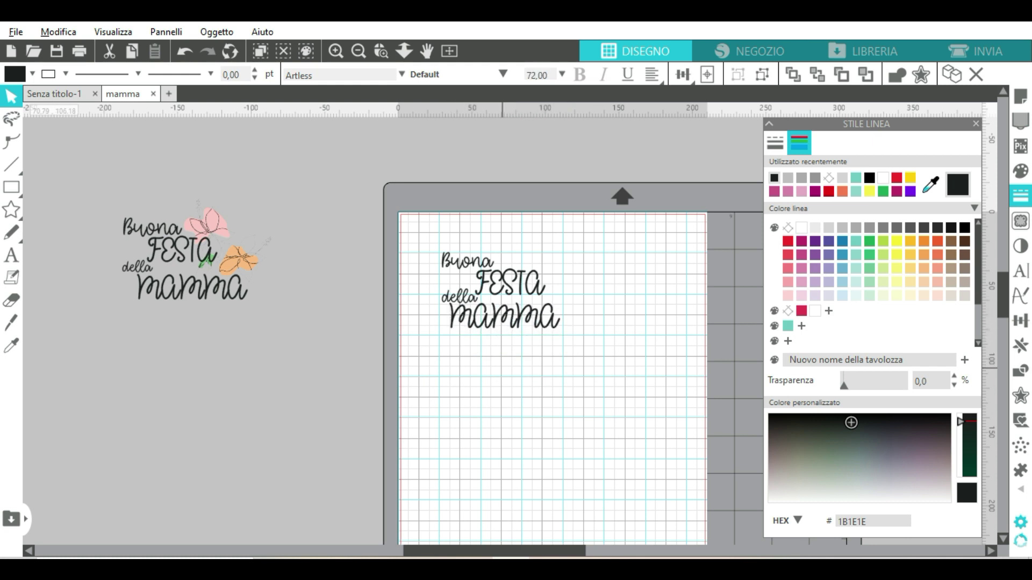
click(502, 368)
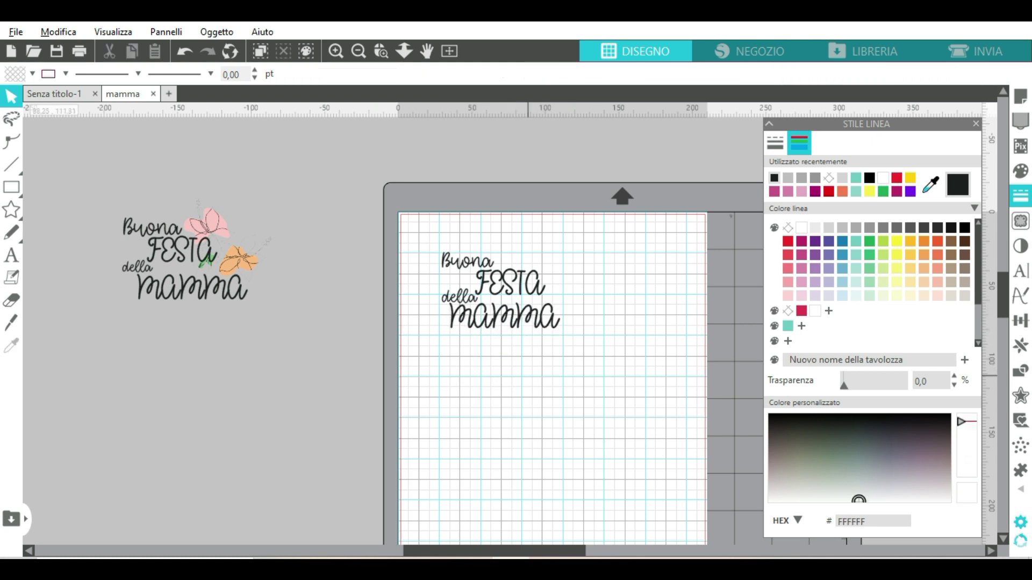
Merge the flower file CORNICE FIORI PETTINE from the Desktop into the current document.
click(16, 32)
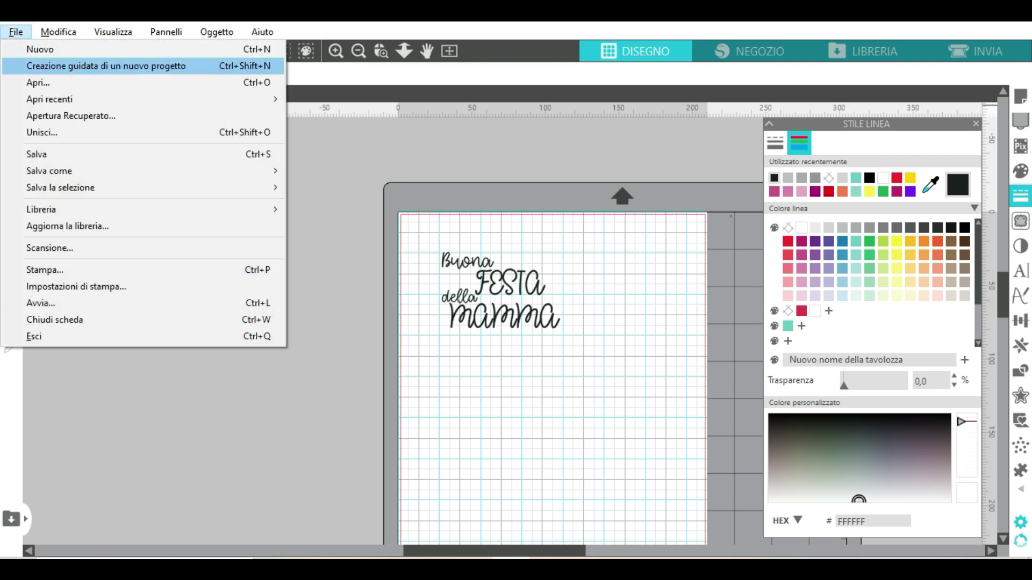
click(42, 132)
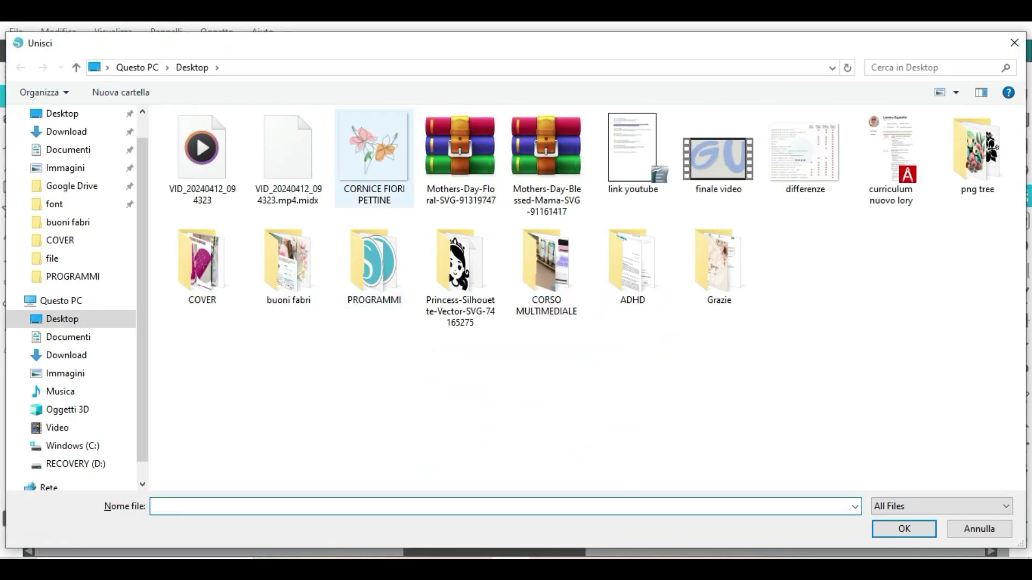
click(374, 156)
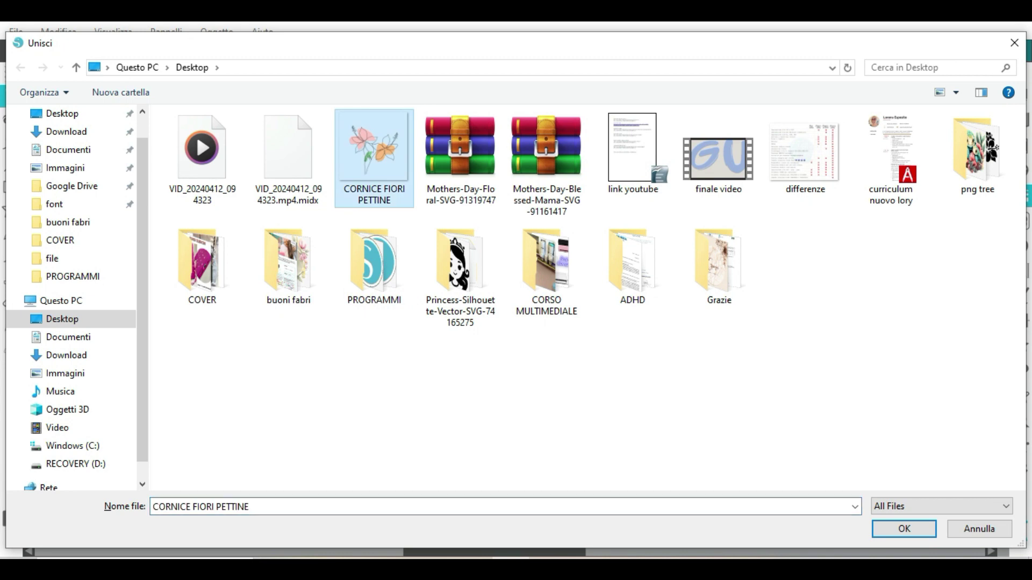
click(904, 529)
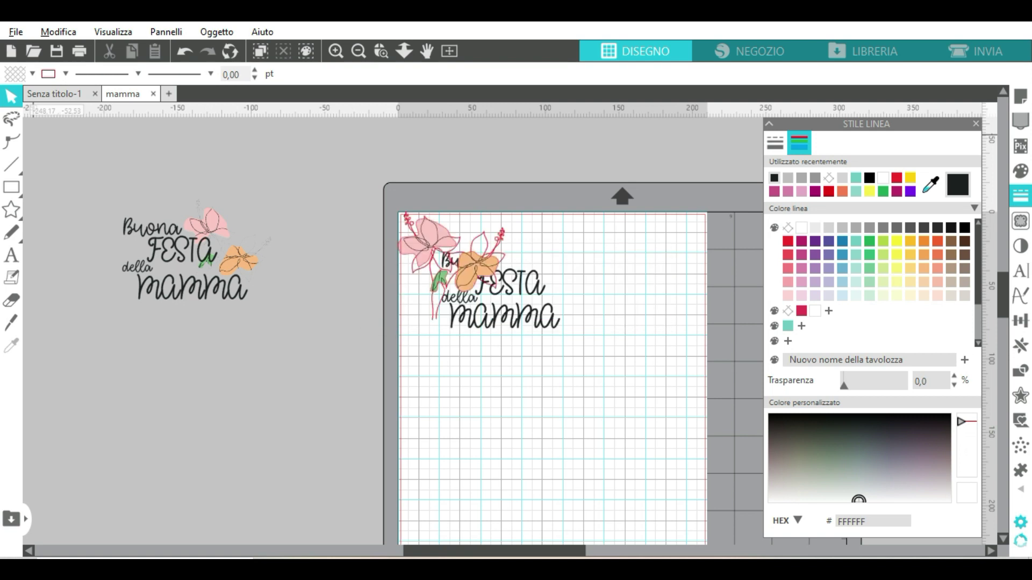
Move the imported flowers off the lettering to the page's lower-left edge and recolour their lines grey, hex 959595.
click(442, 242)
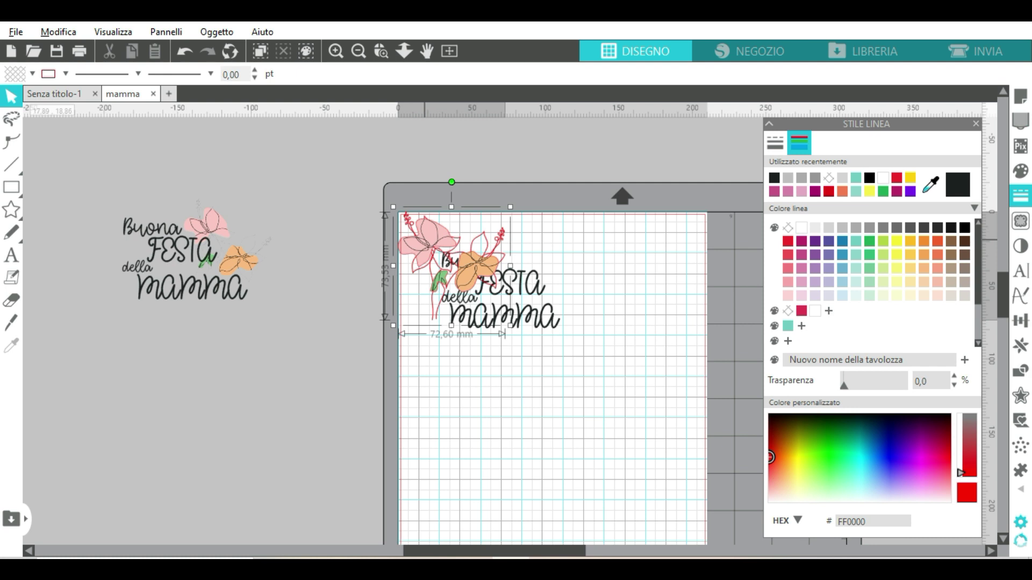
drag(441, 231, 346, 386)
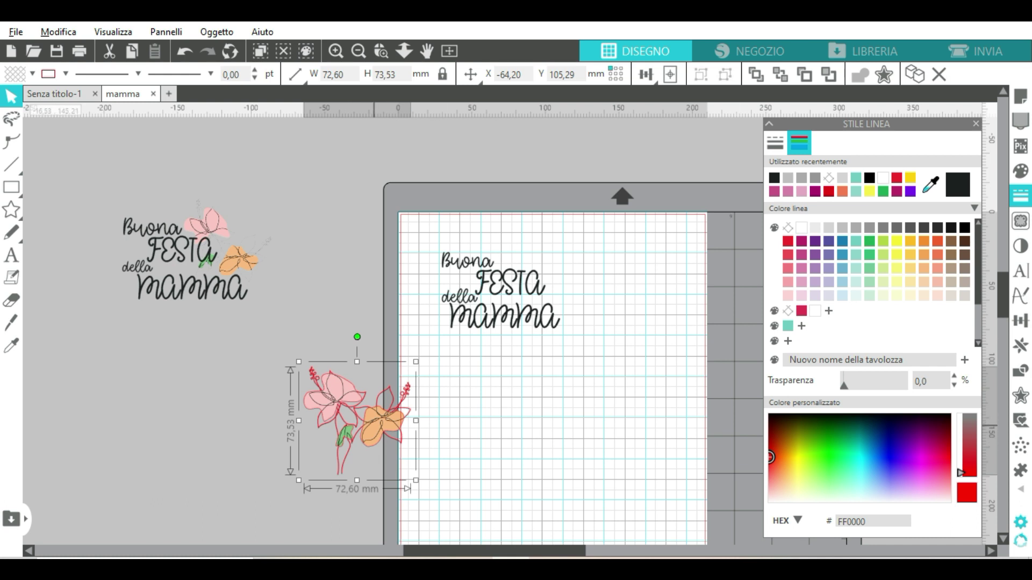
click(869, 227)
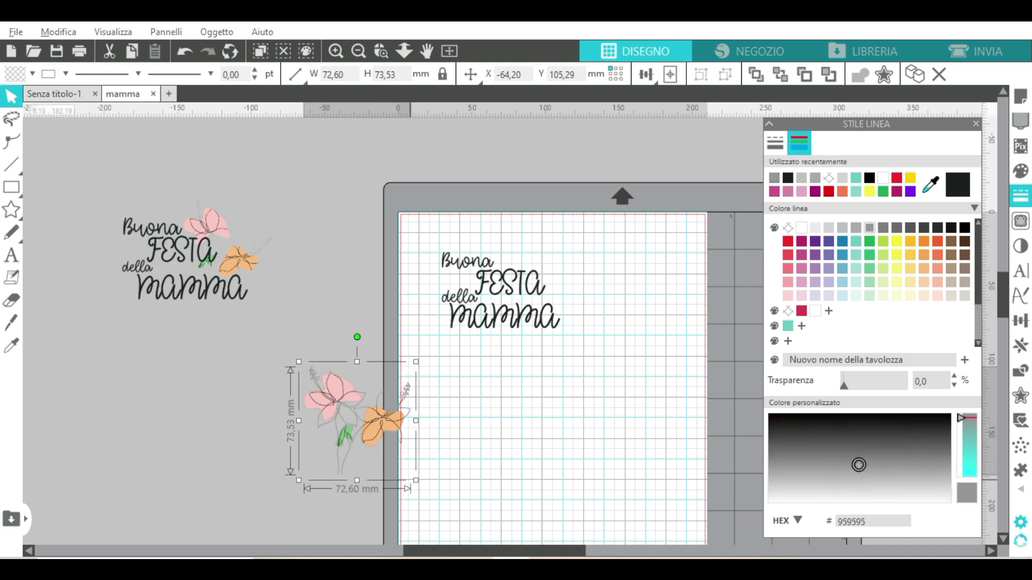
Shrink the flowers to about 41 mm wide and place them above the end of "FESTA", beside "Buona".
drag(416, 481, 376, 441)
drag(338, 400, 528, 282)
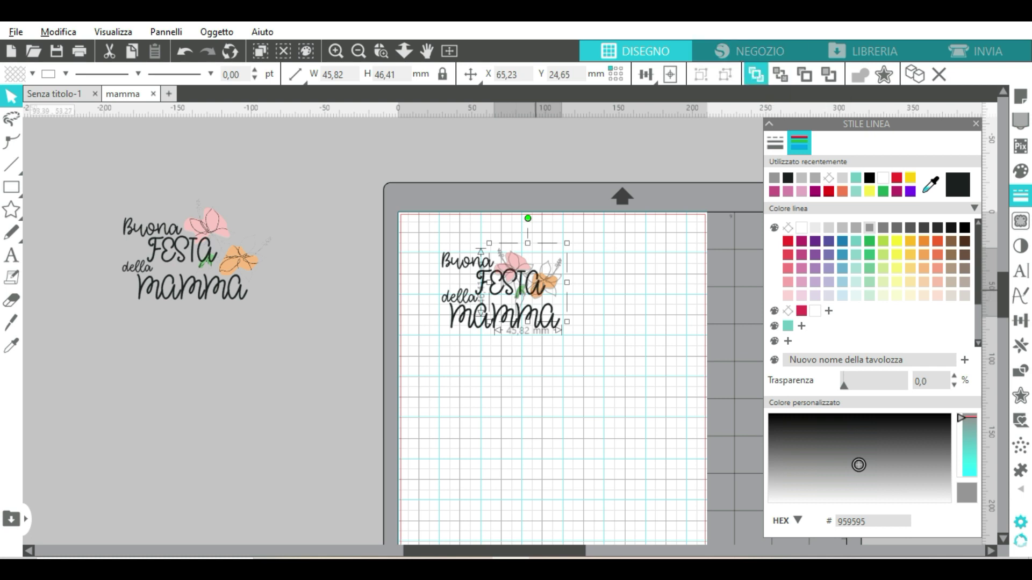
drag(488, 242, 501, 254)
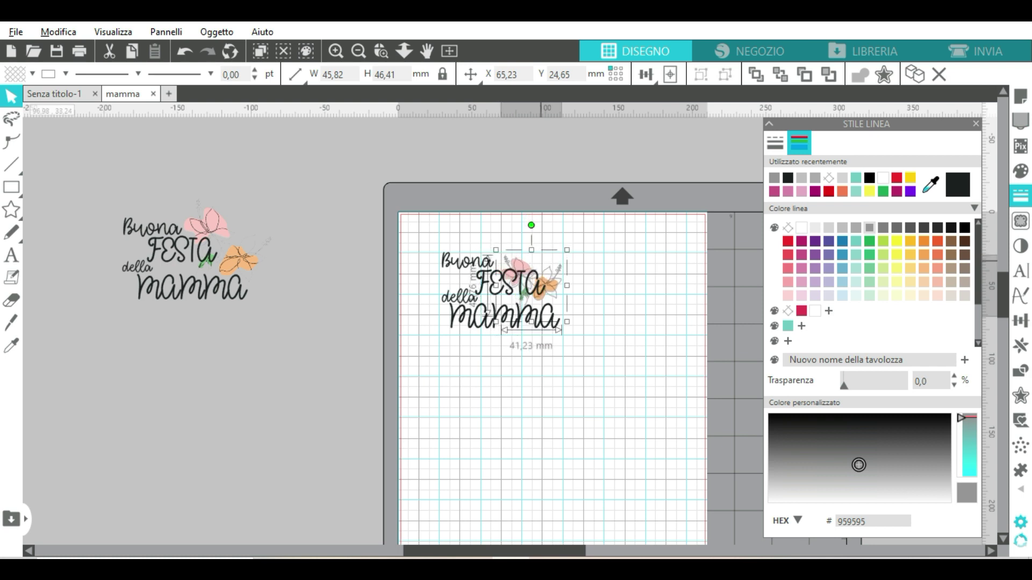
drag(529, 290, 531, 281)
click(595, 295)
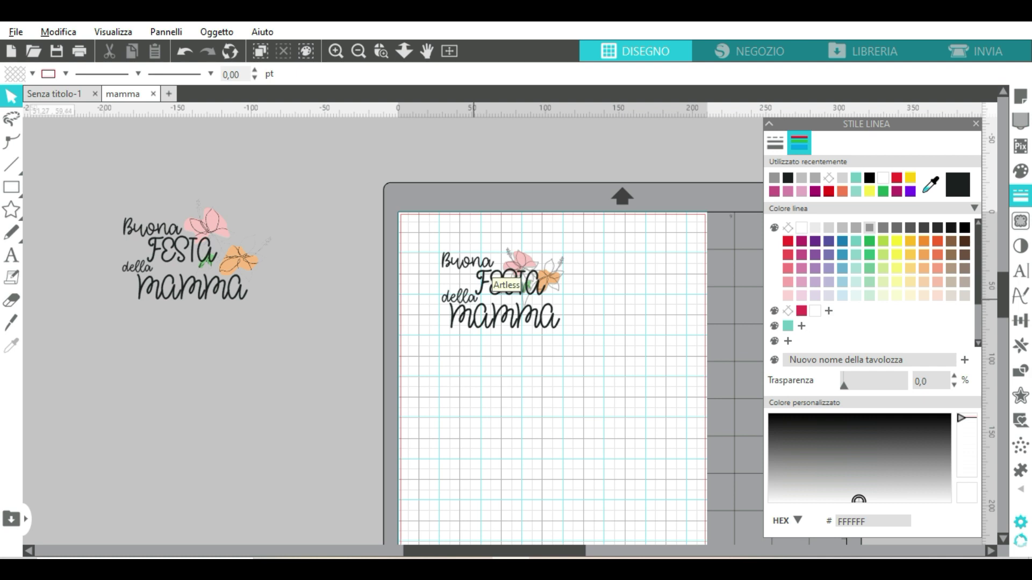
Fine-tune the lettering by lowering "mamma" slightly and shifting "FESTA" and "della" a little to the left.
click(471, 317)
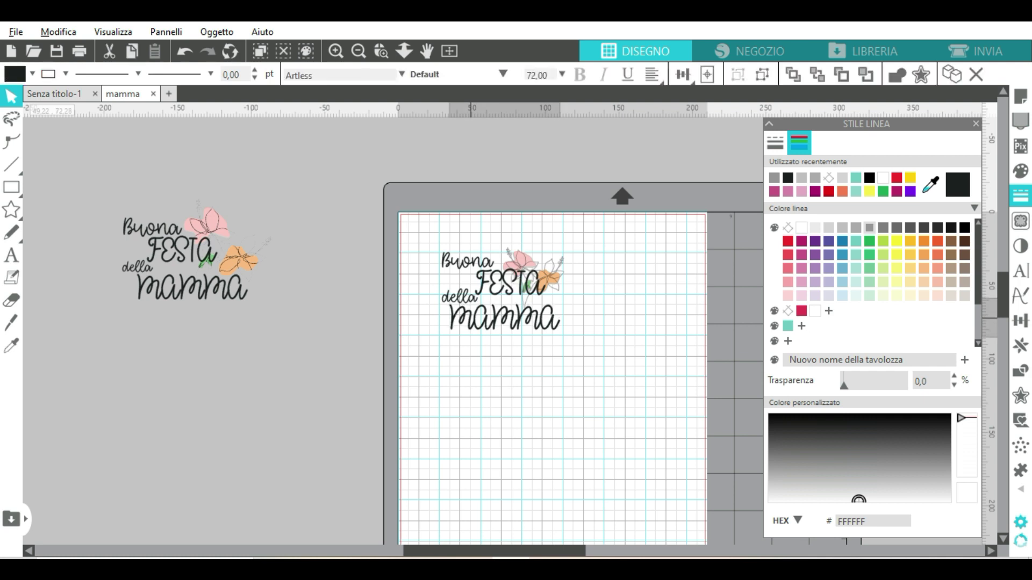
drag(470, 318, 491, 282)
click(469, 302)
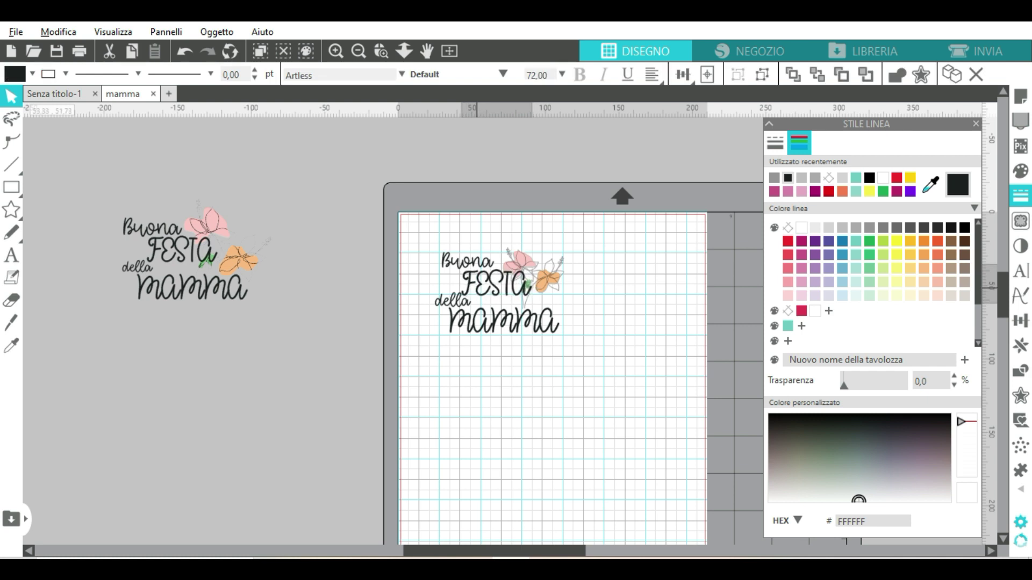
click(580, 307)
drag(463, 301, 461, 302)
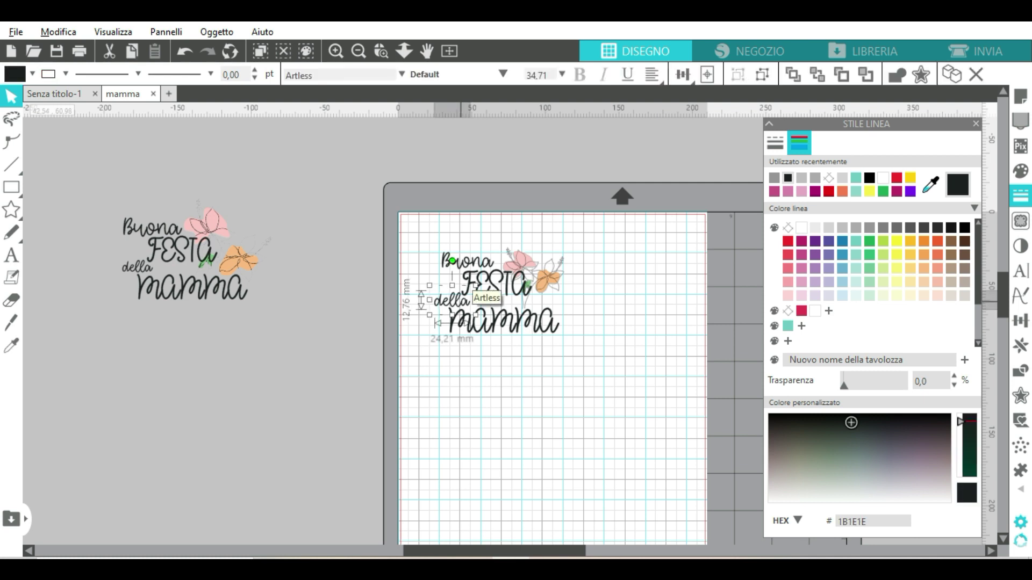
click(596, 303)
click(553, 274)
click(606, 319)
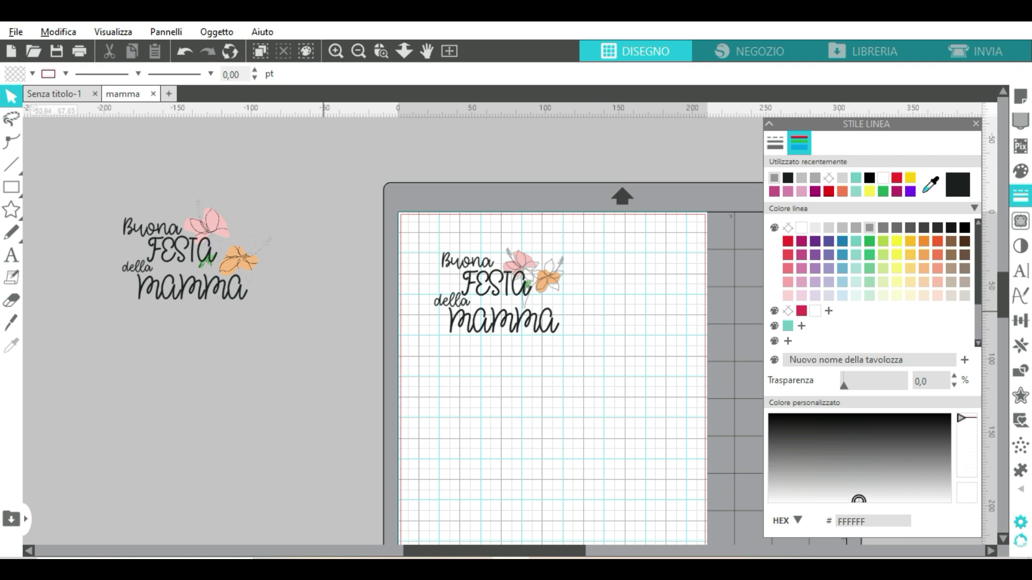
Draw an ellipse about 51 mm wide and 67 mm high on the empty area below the sample design.
mouse_move(11, 187)
click(79, 187)
drag(234, 367, 319, 476)
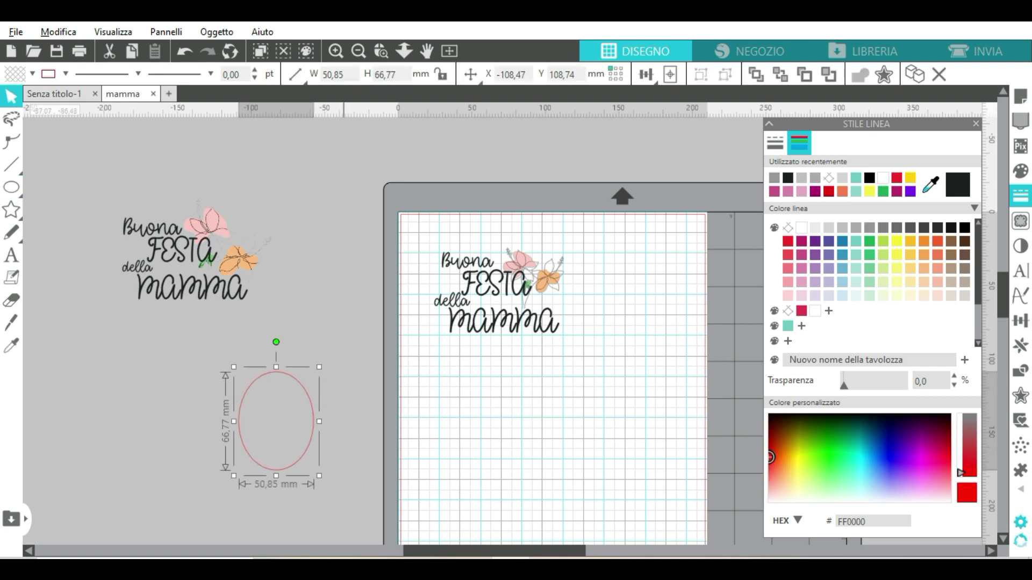
Set the ellipse's height and width both to 48 mm to make it a circle.
double_click(338, 75)
text(4)
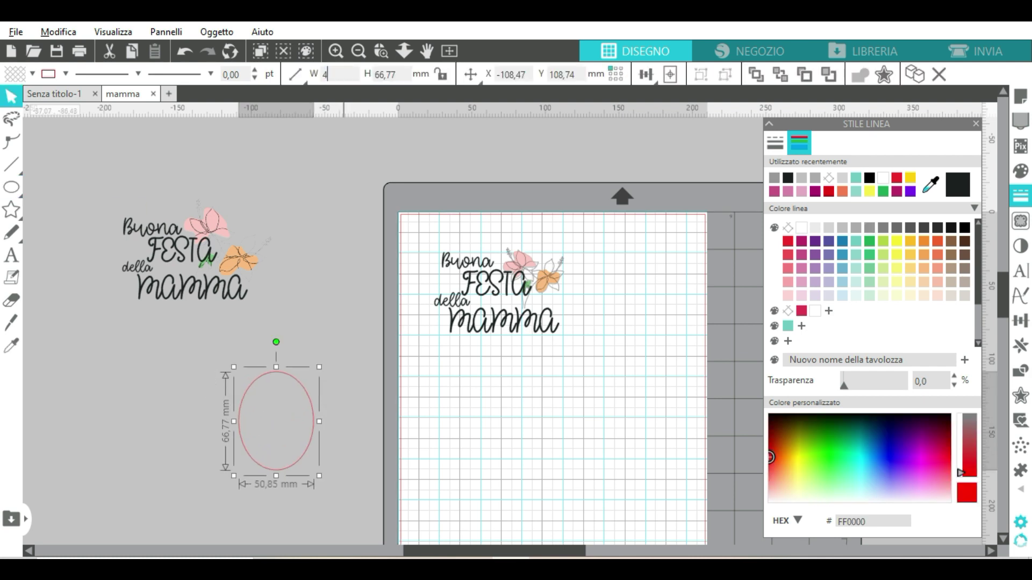
click(295, 75)
click(332, 75)
key(Tab)
text(48)
key(Return)
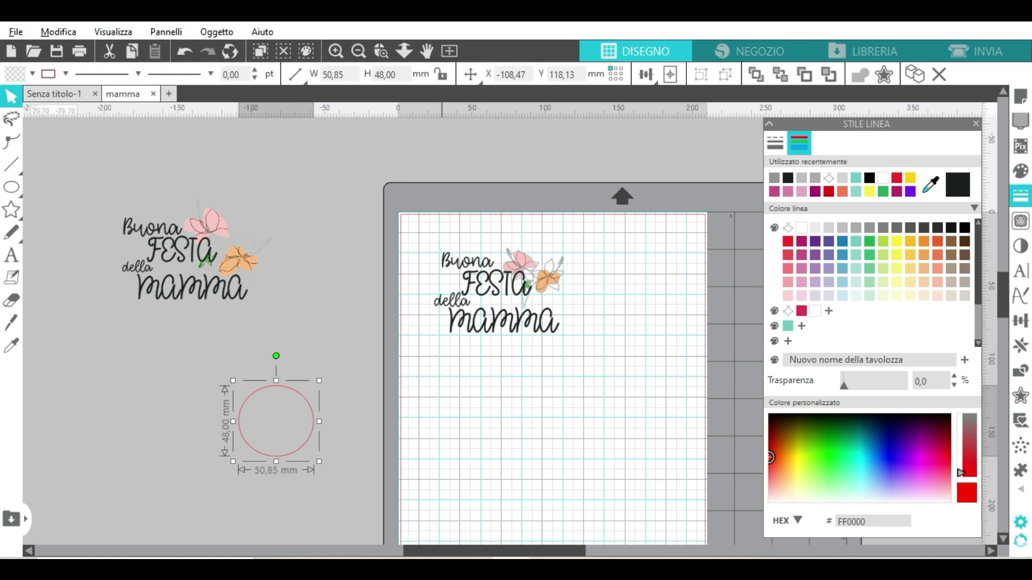
click(335, 74)
text(48)
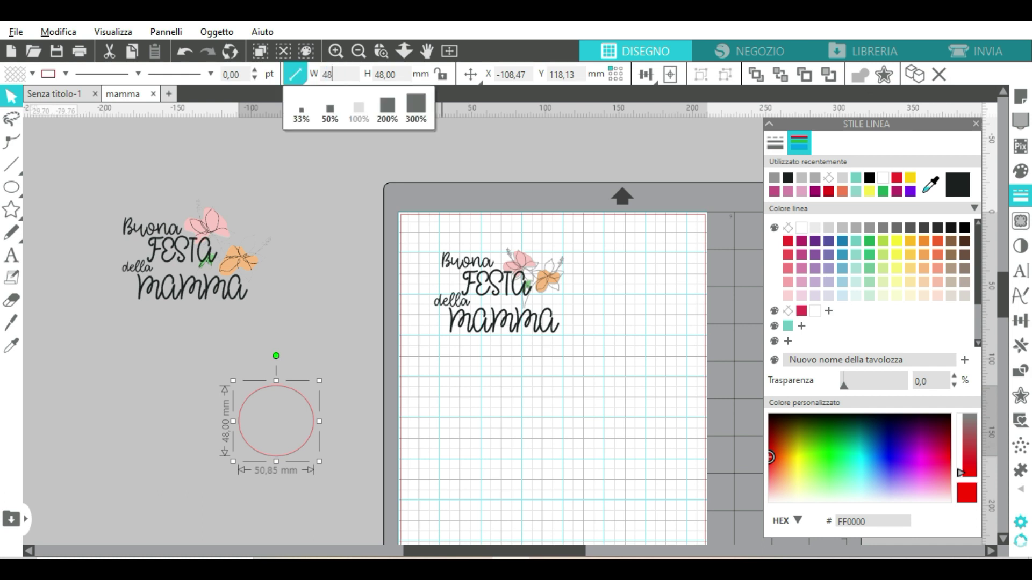
key(Return)
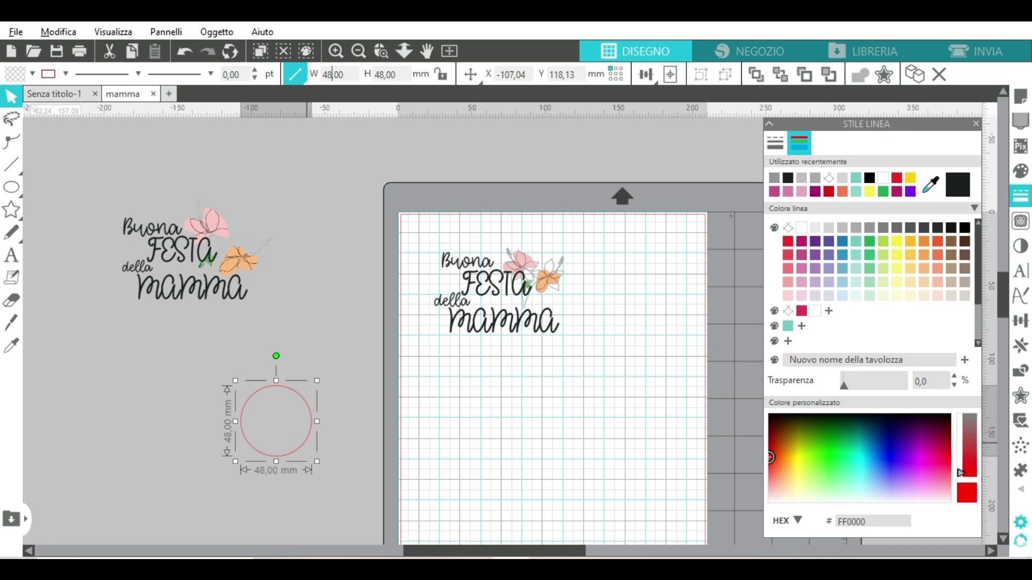
Group the four words with the flowers on the page and scale the group down to about 67 mm wide.
drag(416, 226, 566, 381)
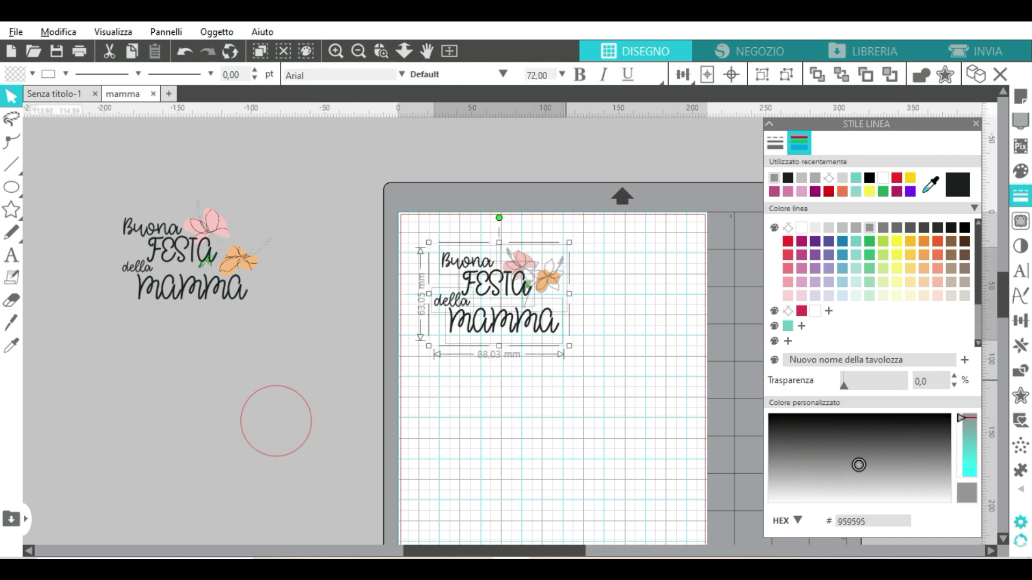
right_click(516, 322)
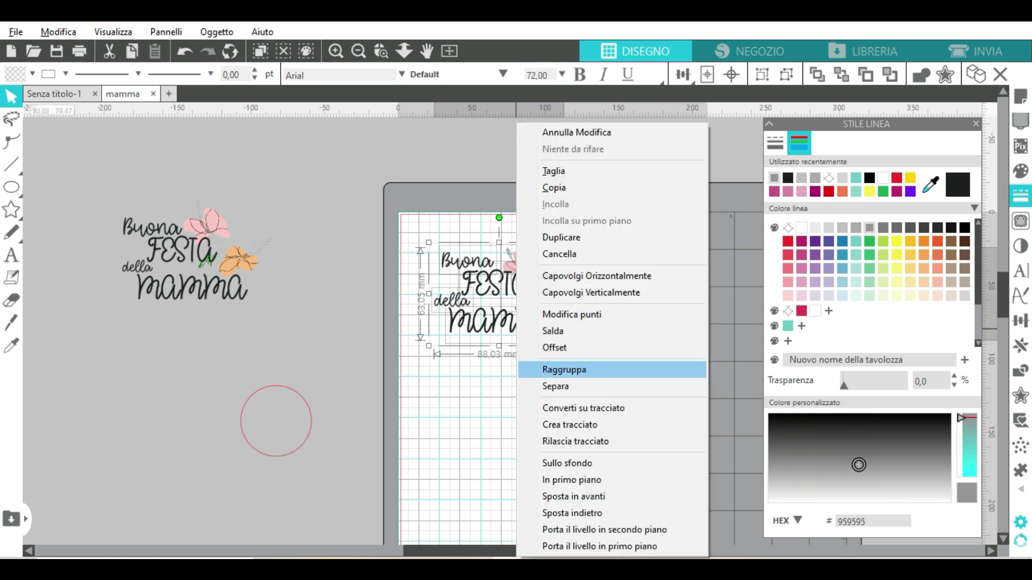
click(563, 370)
drag(568, 344, 538, 323)
Move the circle onto the page and fit the grouped design inside it, reduced to about 40 mm wide.
drag(304, 446, 601, 299)
click(507, 301)
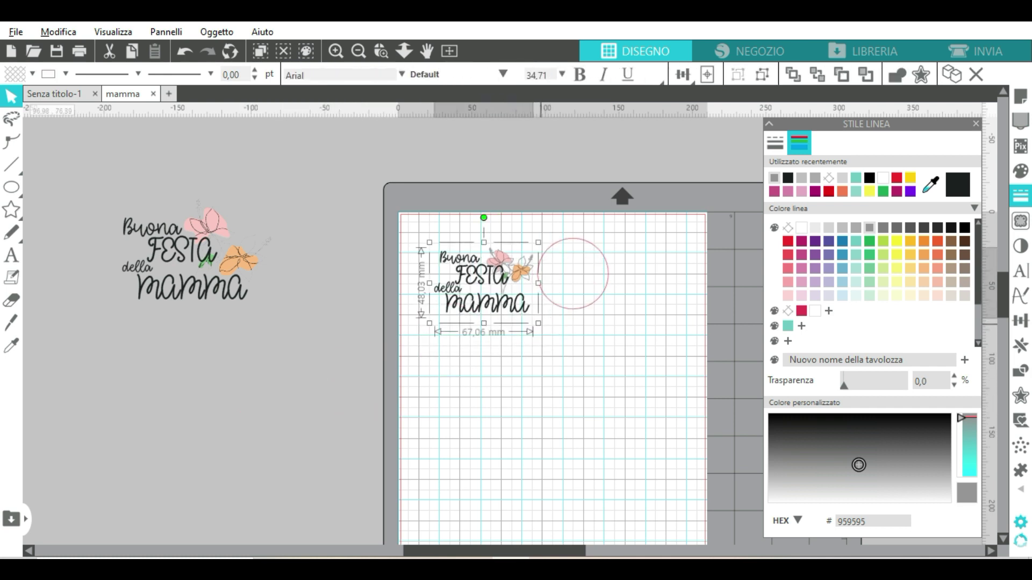
drag(538, 323, 580, 295)
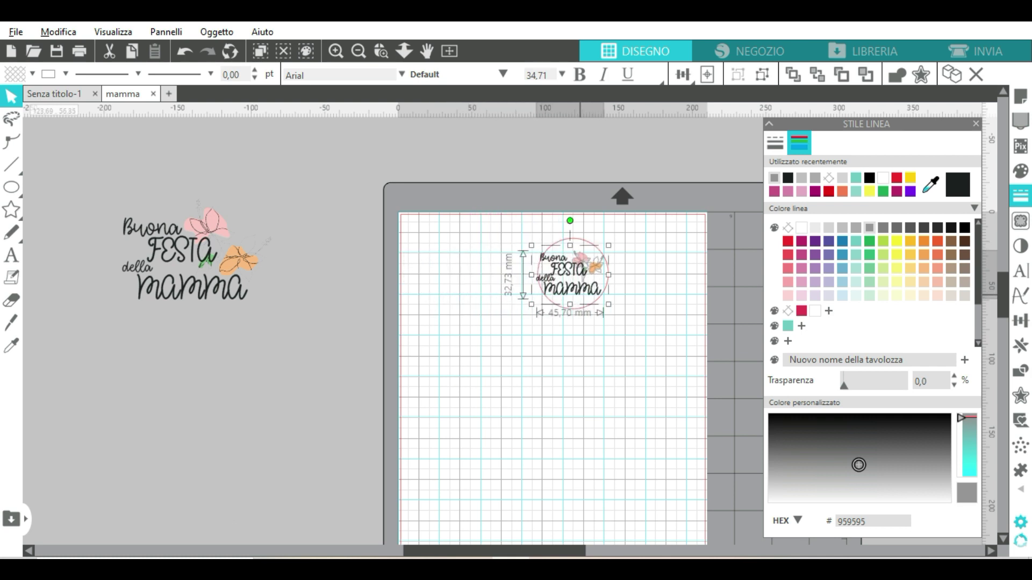
drag(530, 244, 538, 250)
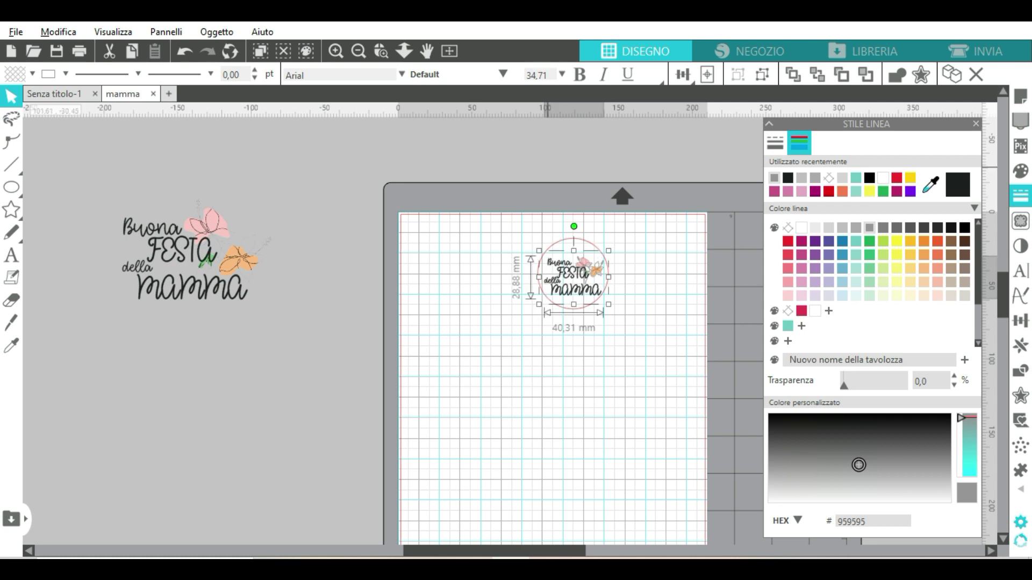
Centre the grouped lettering and flowers within the circle using the Center alignment.
click(381, 51)
drag(554, 234, 618, 366)
drag(518, 274, 514, 268)
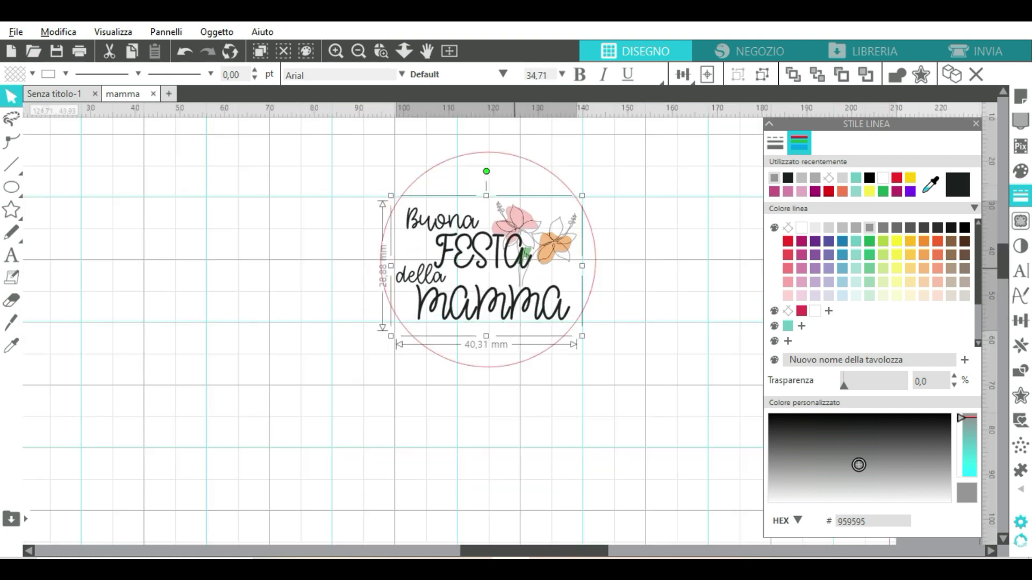
key(ctrl+a)
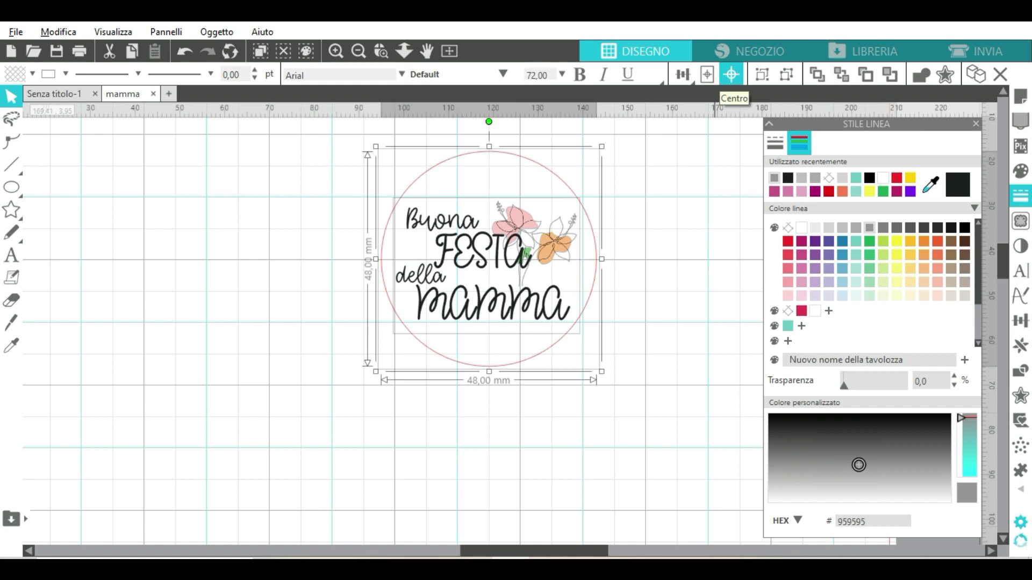
click(731, 74)
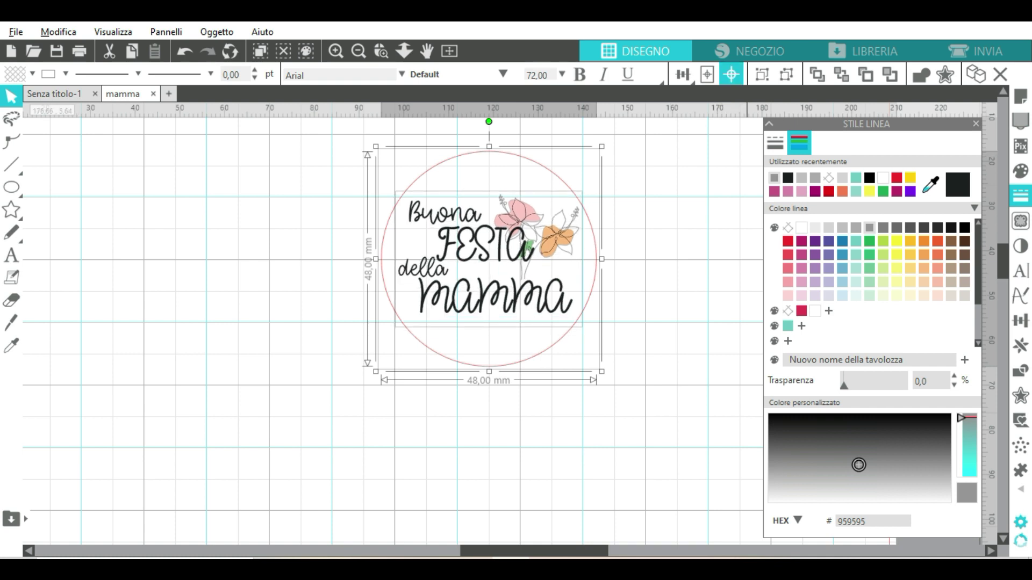
drag(687, 280, 540, 265)
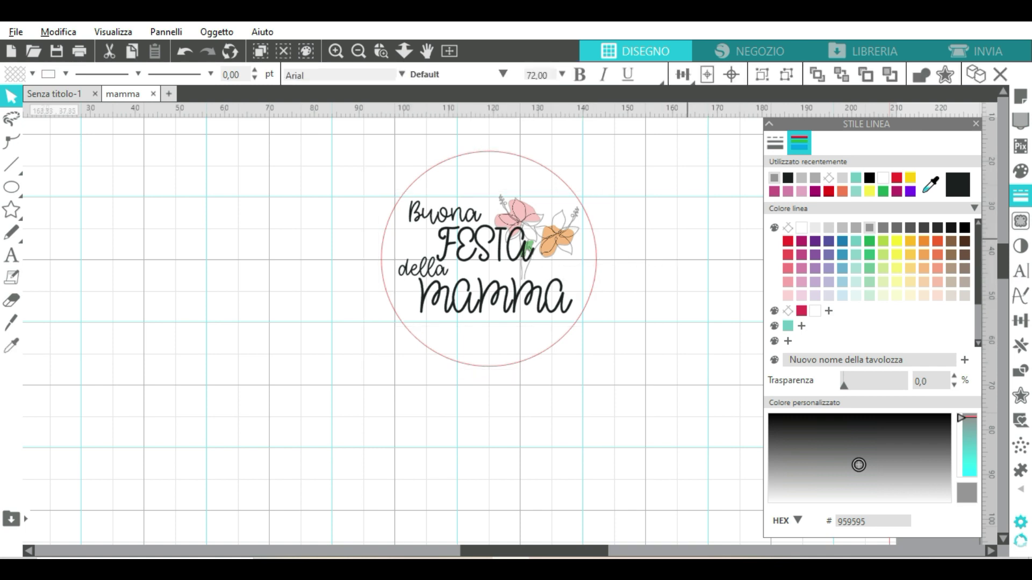
Move the circle and its design together down and left to an open area of the page.
click(358, 51)
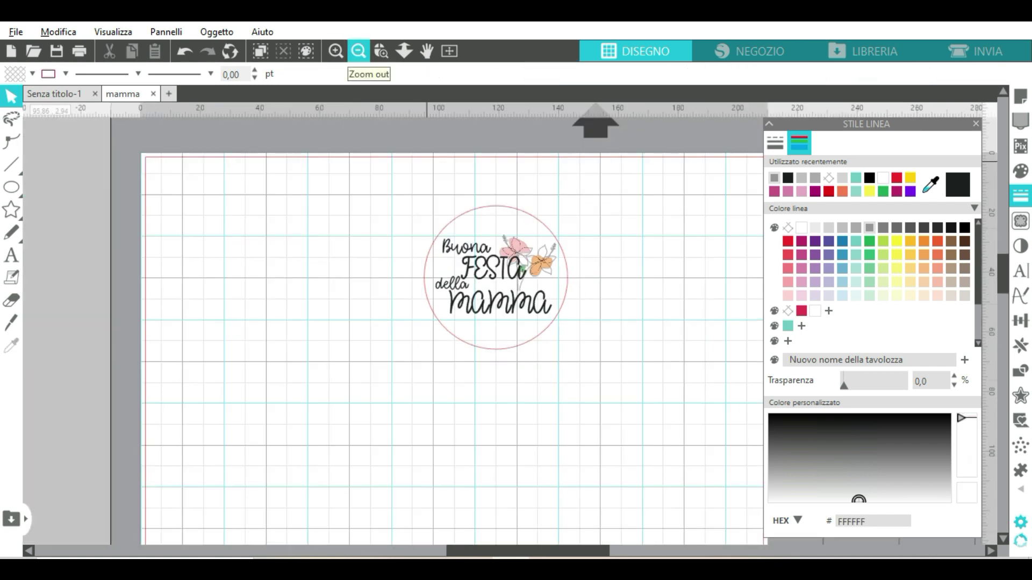
click(358, 51)
drag(418, 216, 569, 350)
drag(498, 290, 437, 365)
click(547, 349)
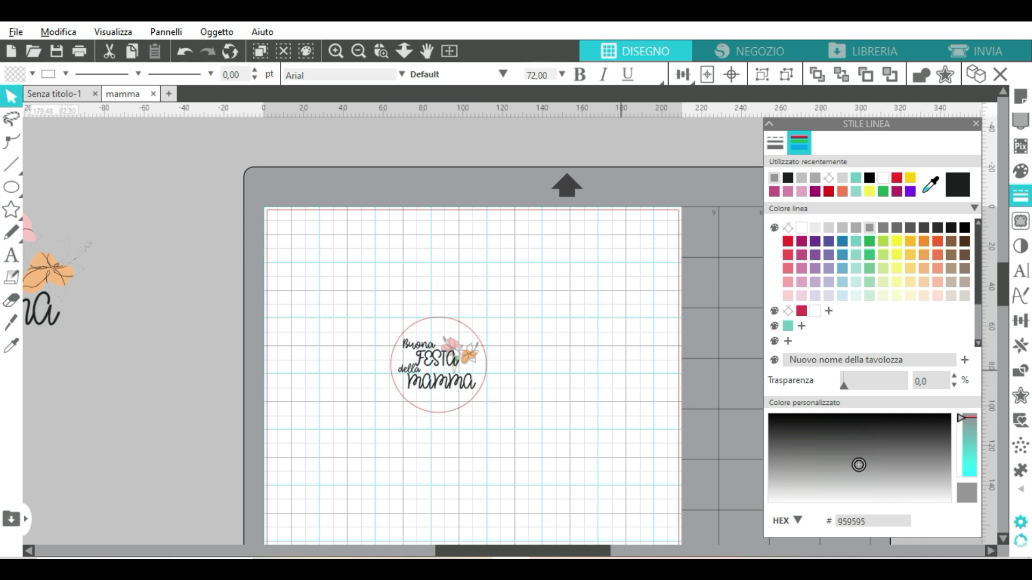
Turn on the registration marks for the A4 page in the page setup.
click(1020, 97)
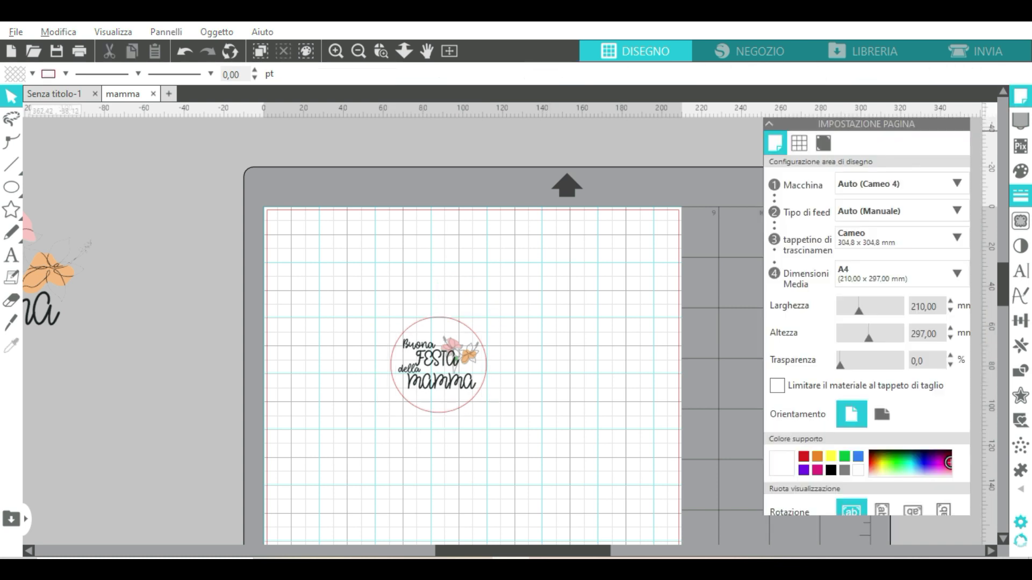
click(823, 143)
click(774, 182)
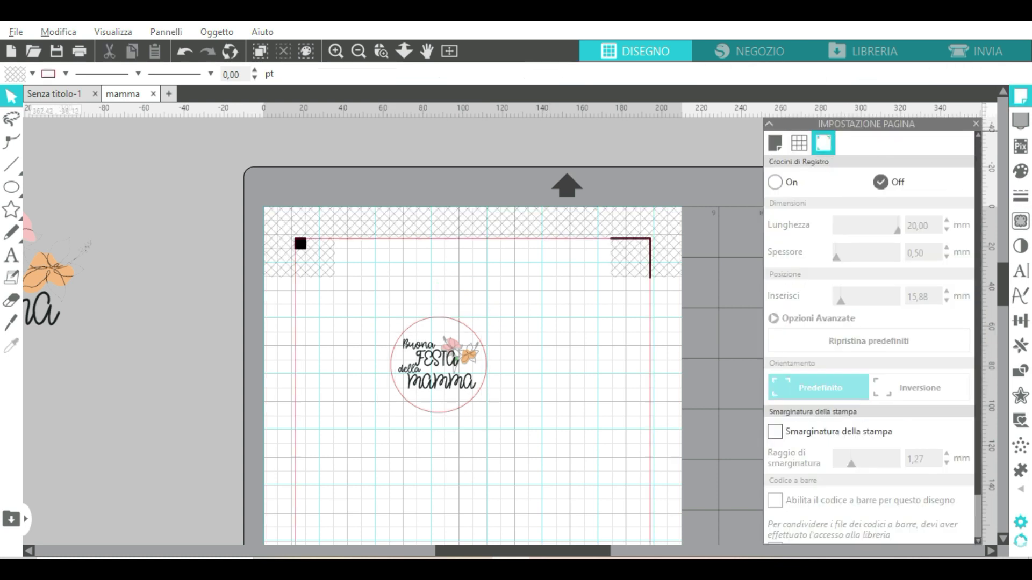
Move the circle and its design together up and left, inside the cutting border just below the square registration mark.
scroll(590, 265, down, 1)
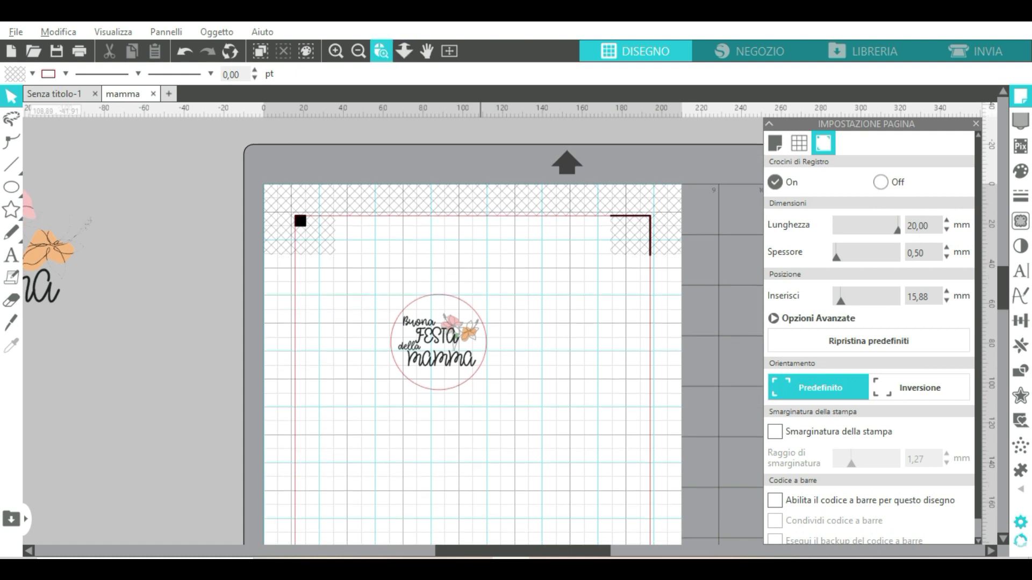
click(358, 51)
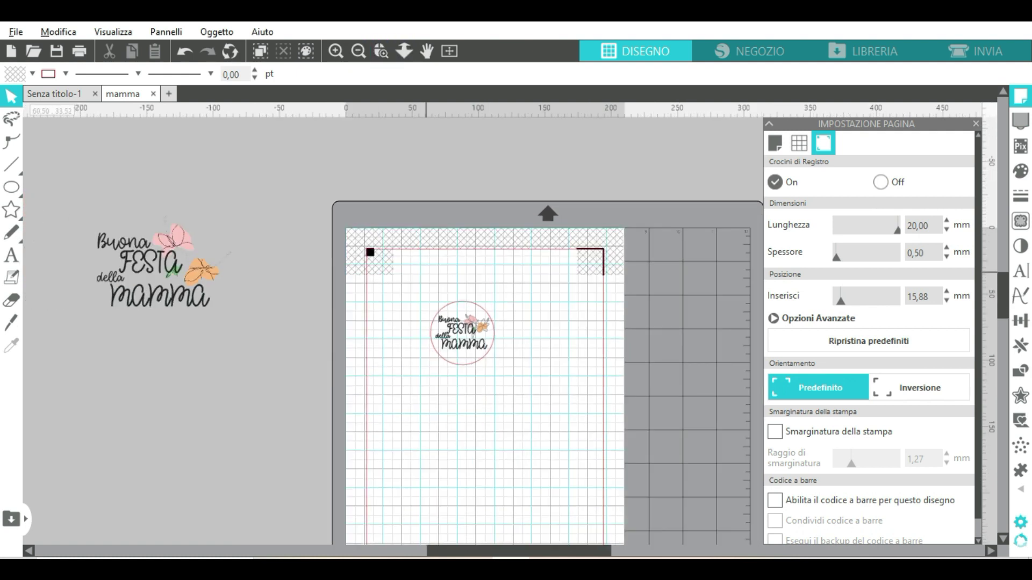
click(461, 333)
drag(461, 333, 409, 318)
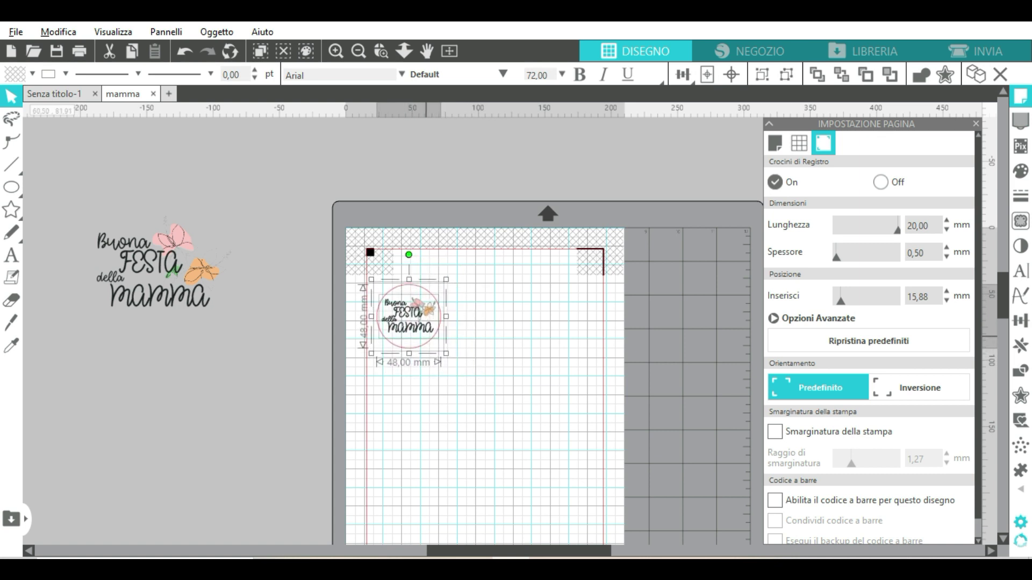
click(477, 342)
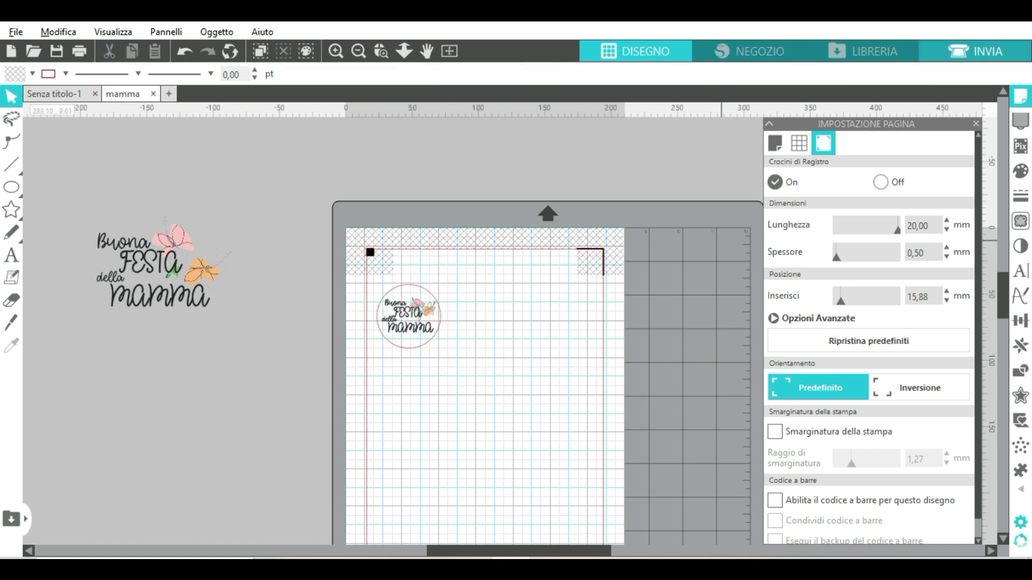
In the send-to-cutter settings, set the lettering and flowers to Non Ritagliare so only the circle is cut.
click(924, 53)
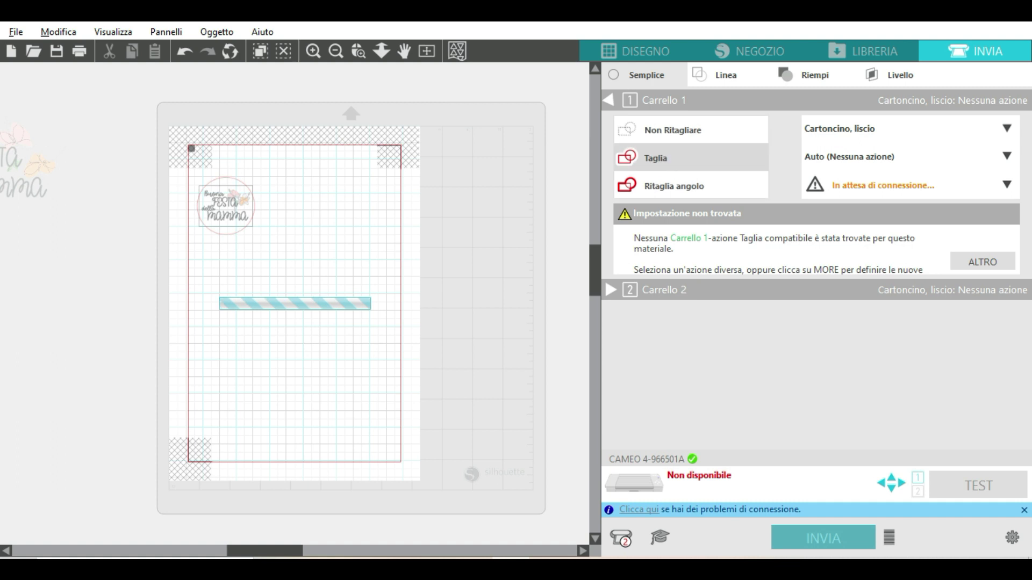
click(672, 130)
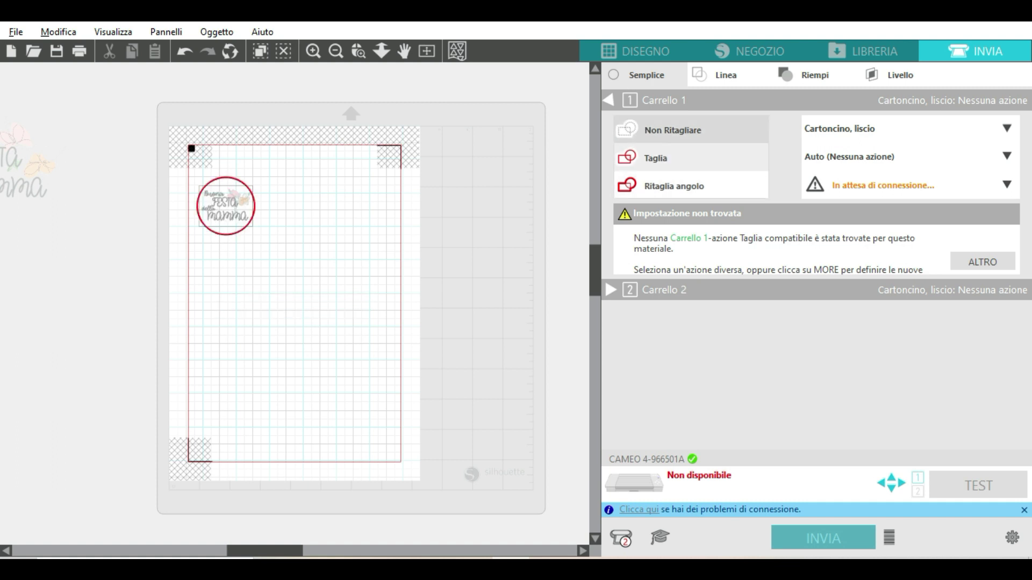
click(478, 258)
click(226, 228)
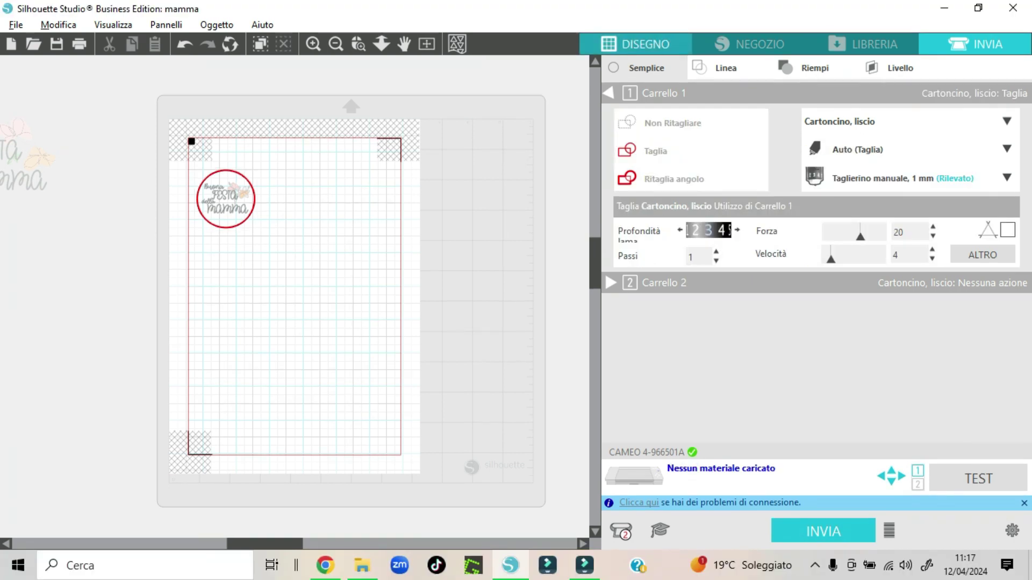
Return to the design view, check the page's print preview and print the current page on the Canon TR7500 series.
click(588, 47)
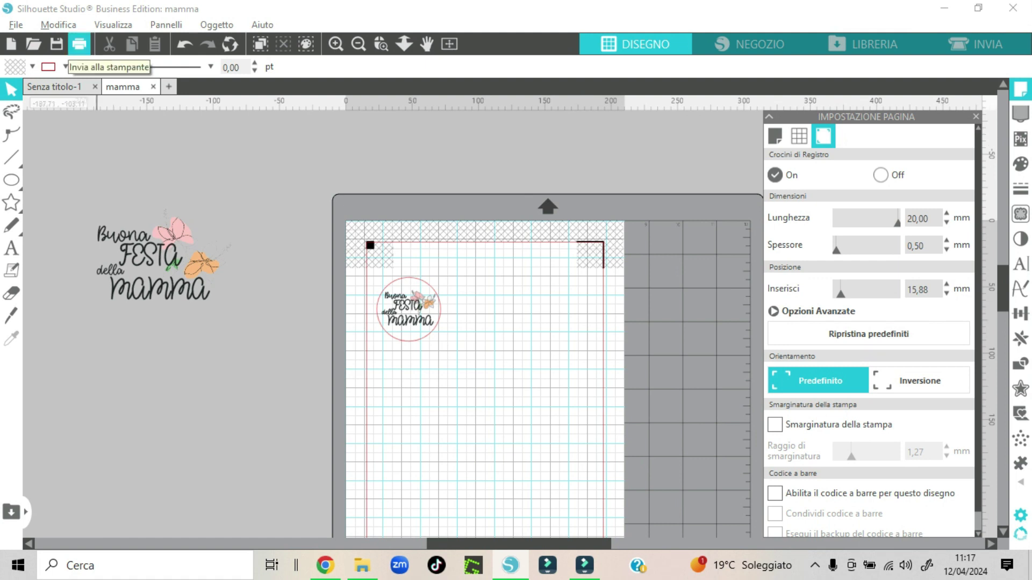
click(75, 47)
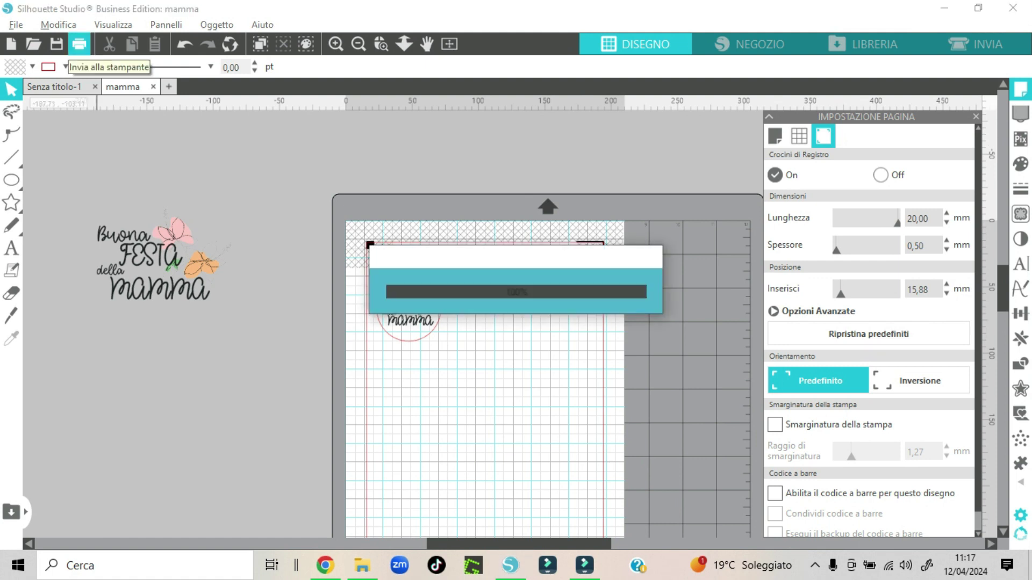
scroll(504, 258, down, 5)
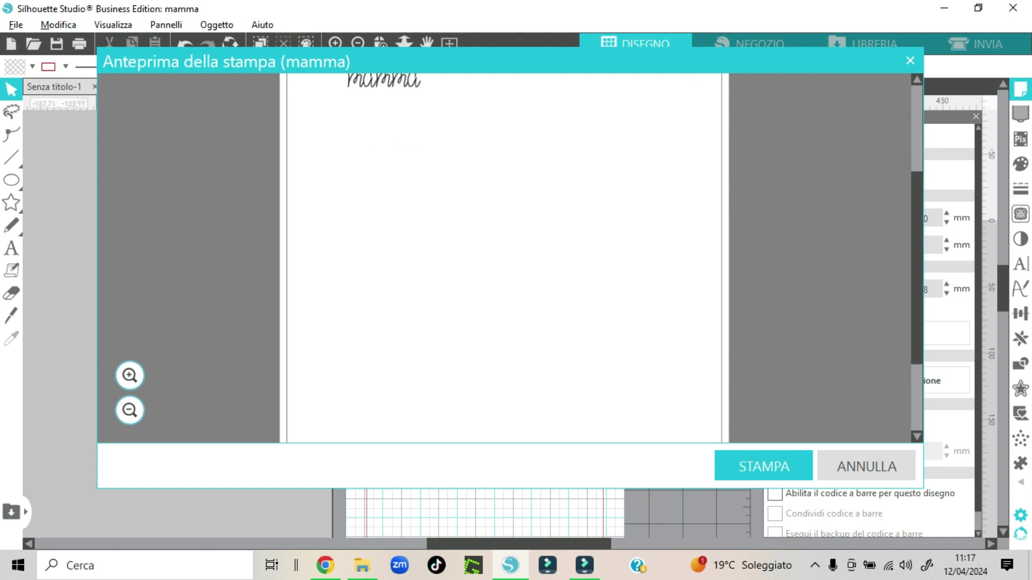
scroll(504, 258, up, 5)
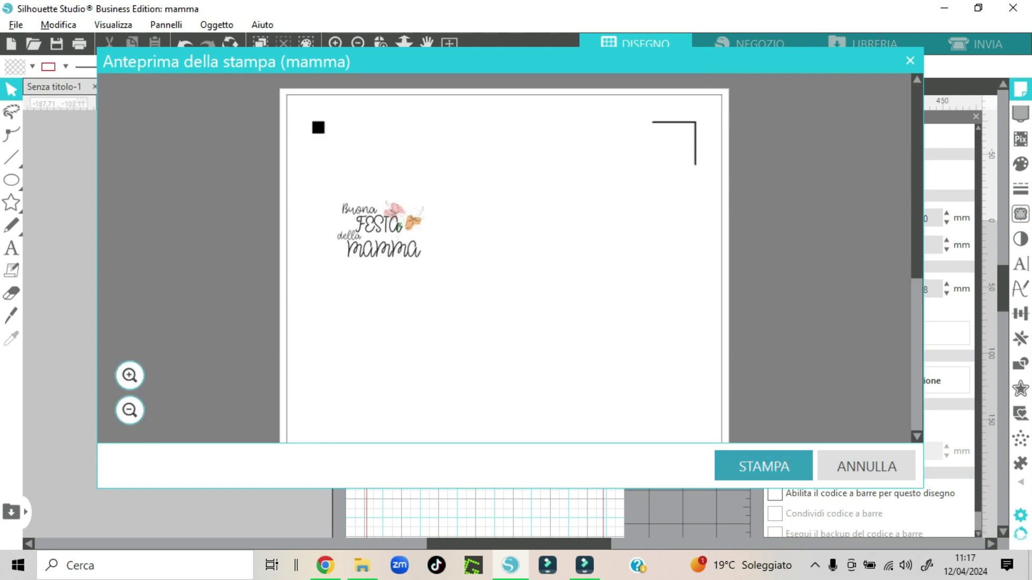
click(763, 466)
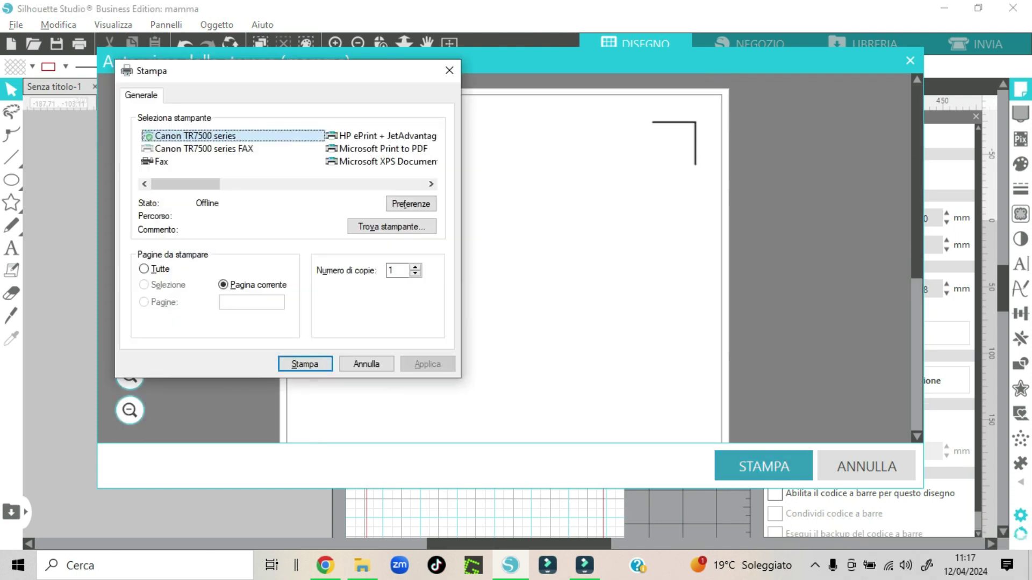
key(Return)
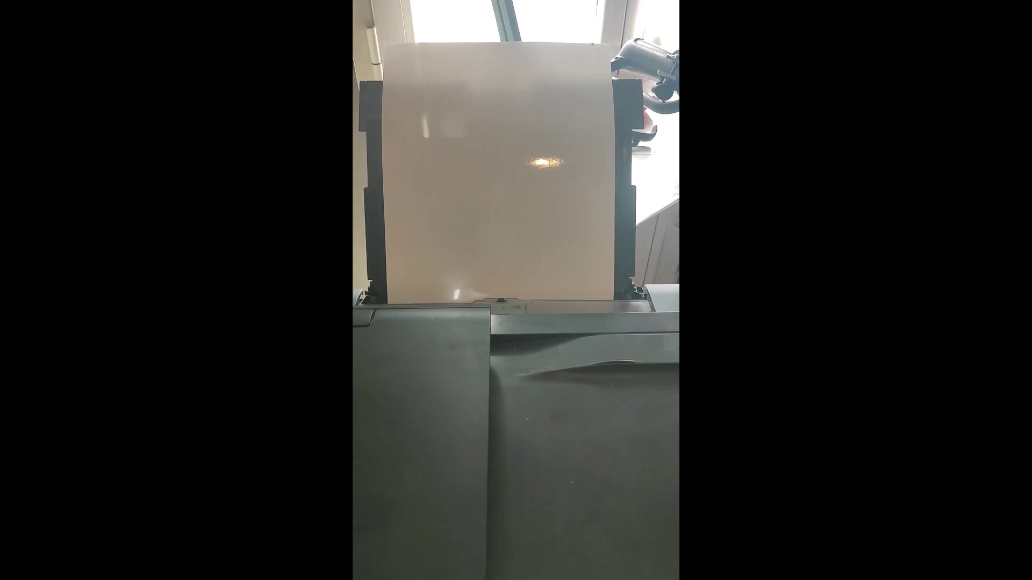